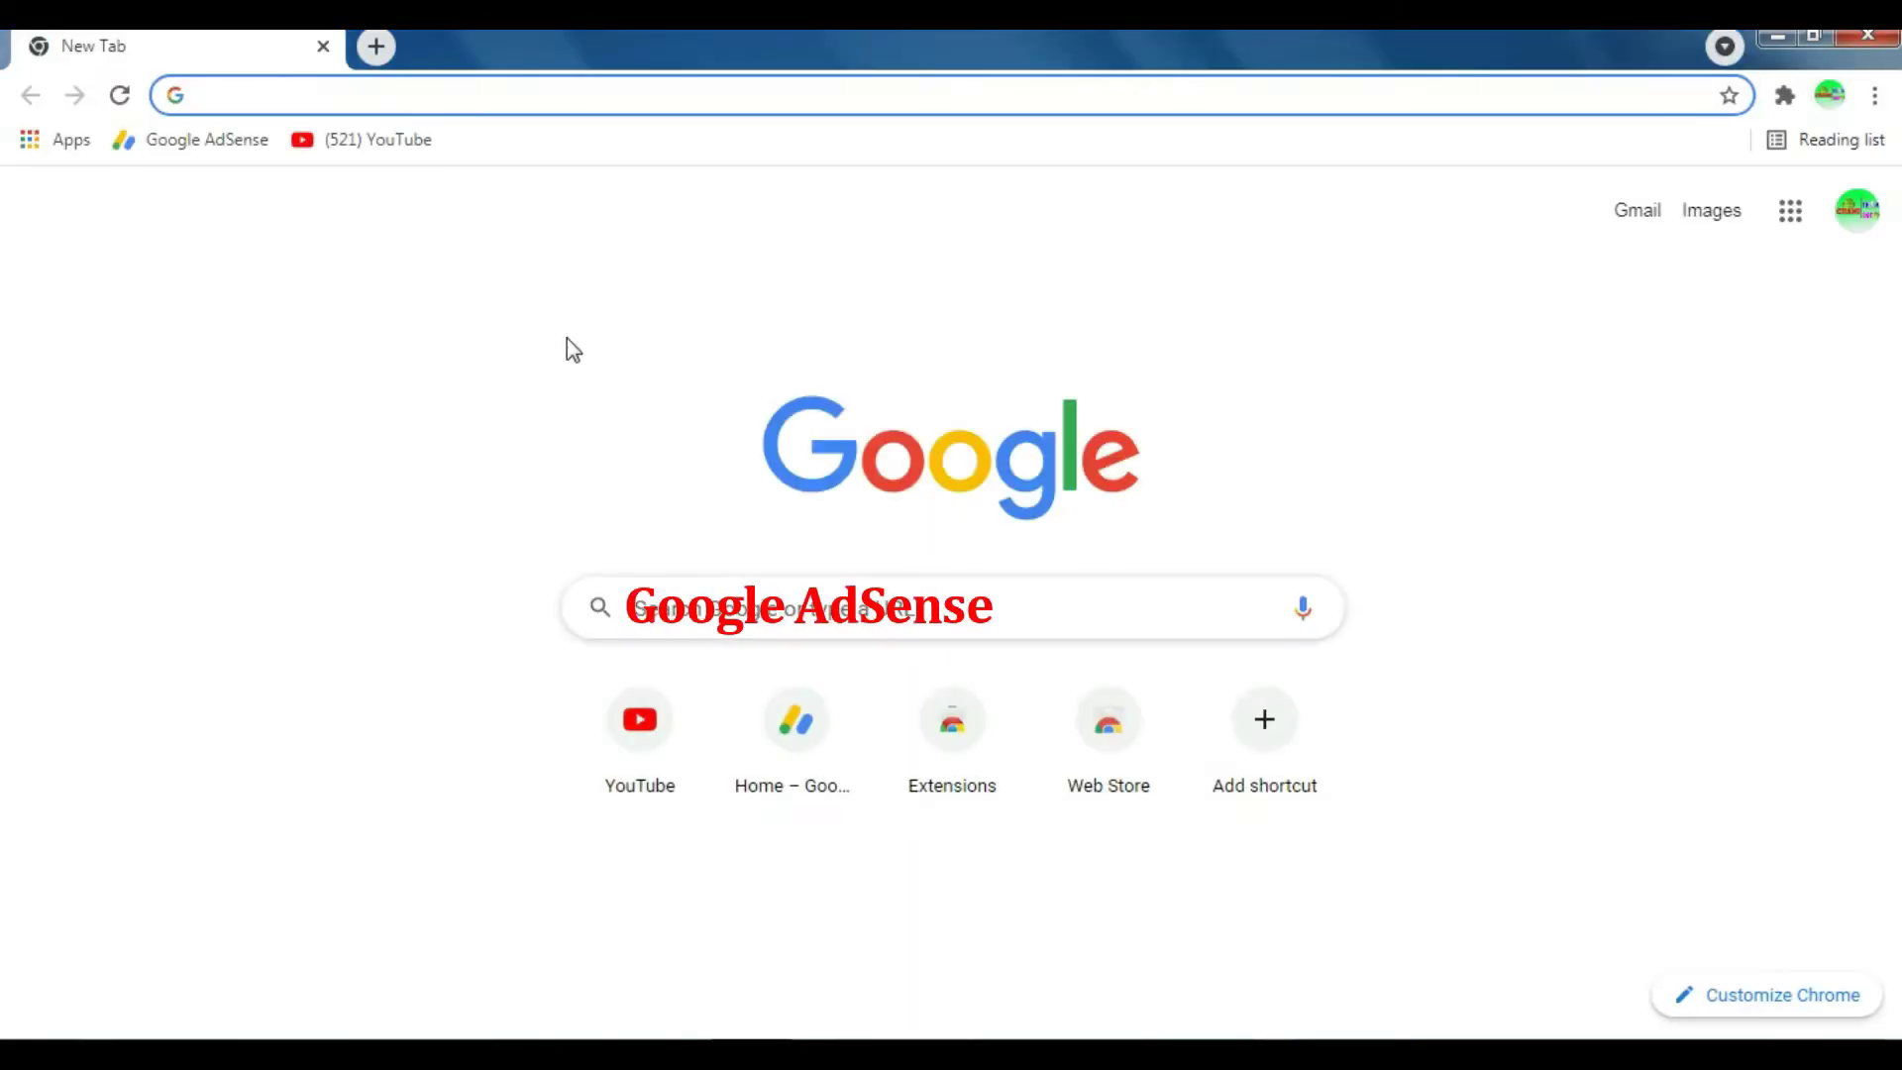
Step: Open Google AdSense from the bookmark and go to View payments via the Balance card menu
left_click(238, 143)
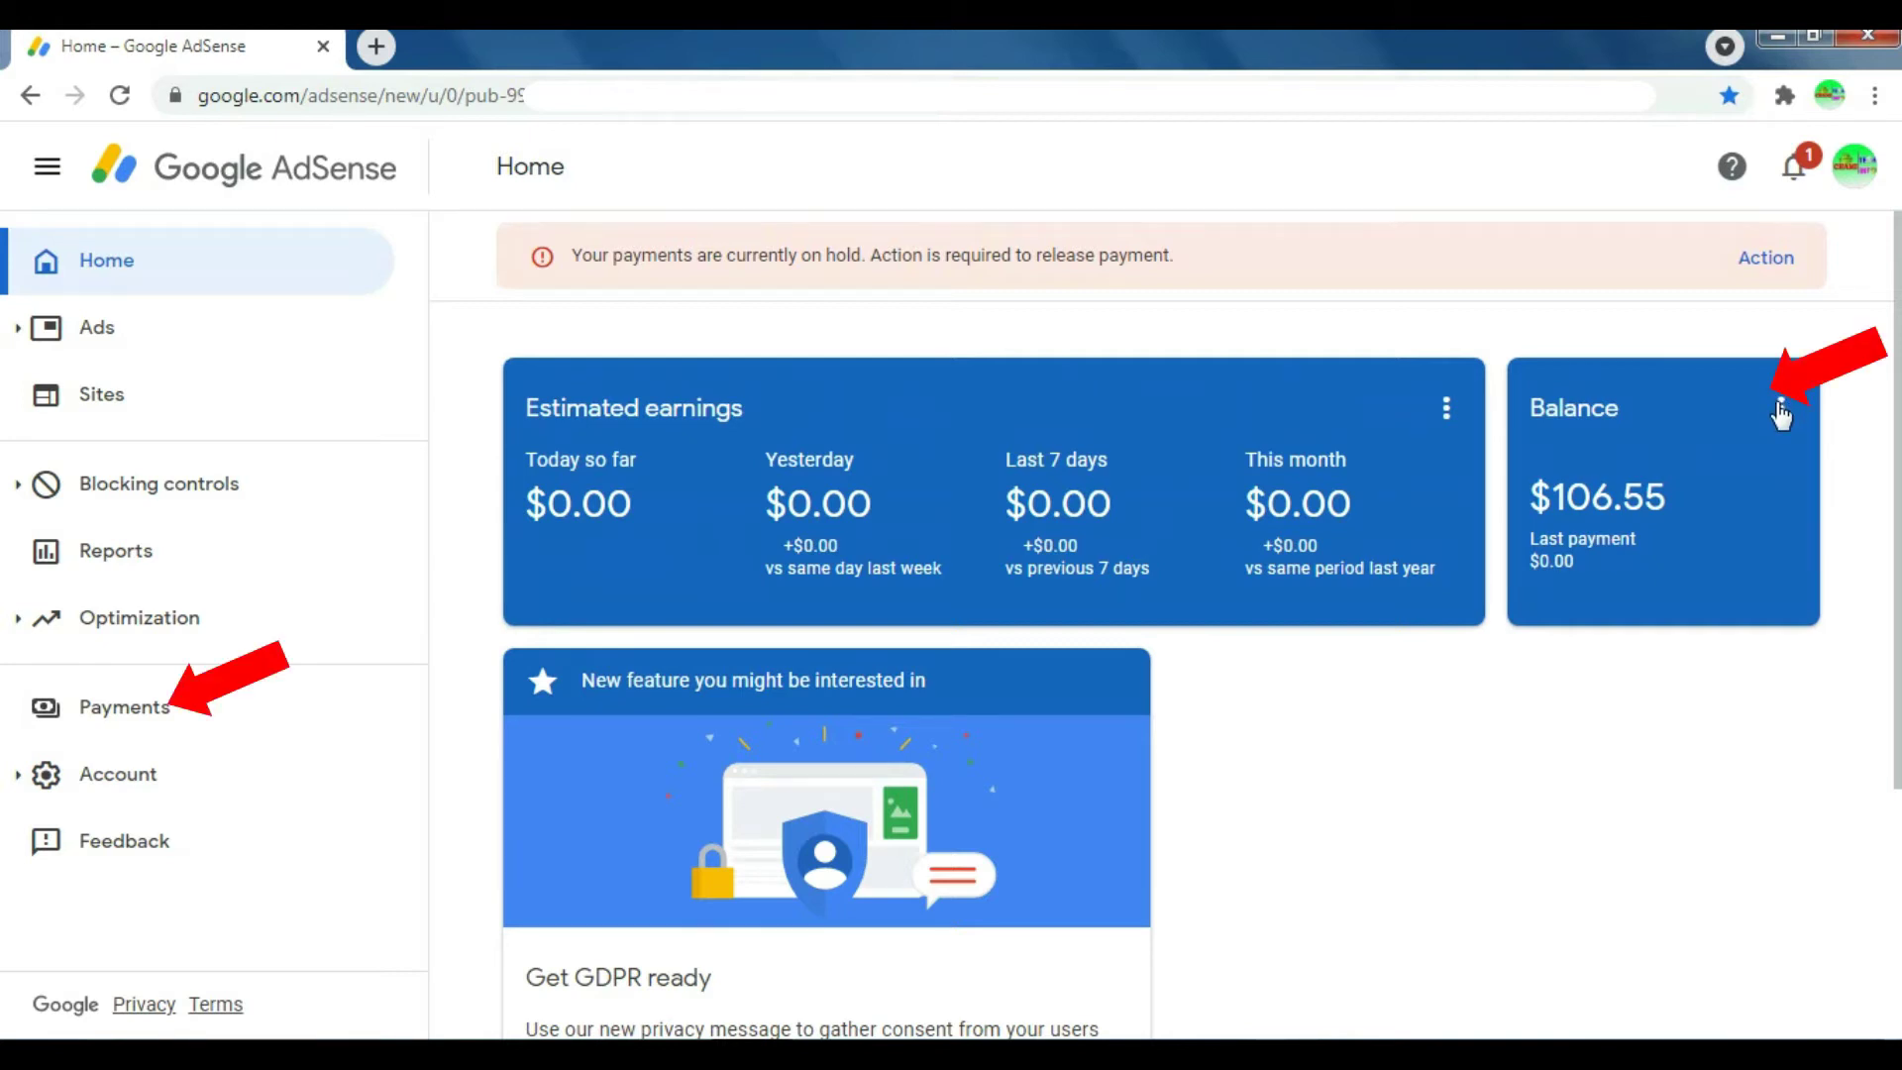
left_click(1780, 408)
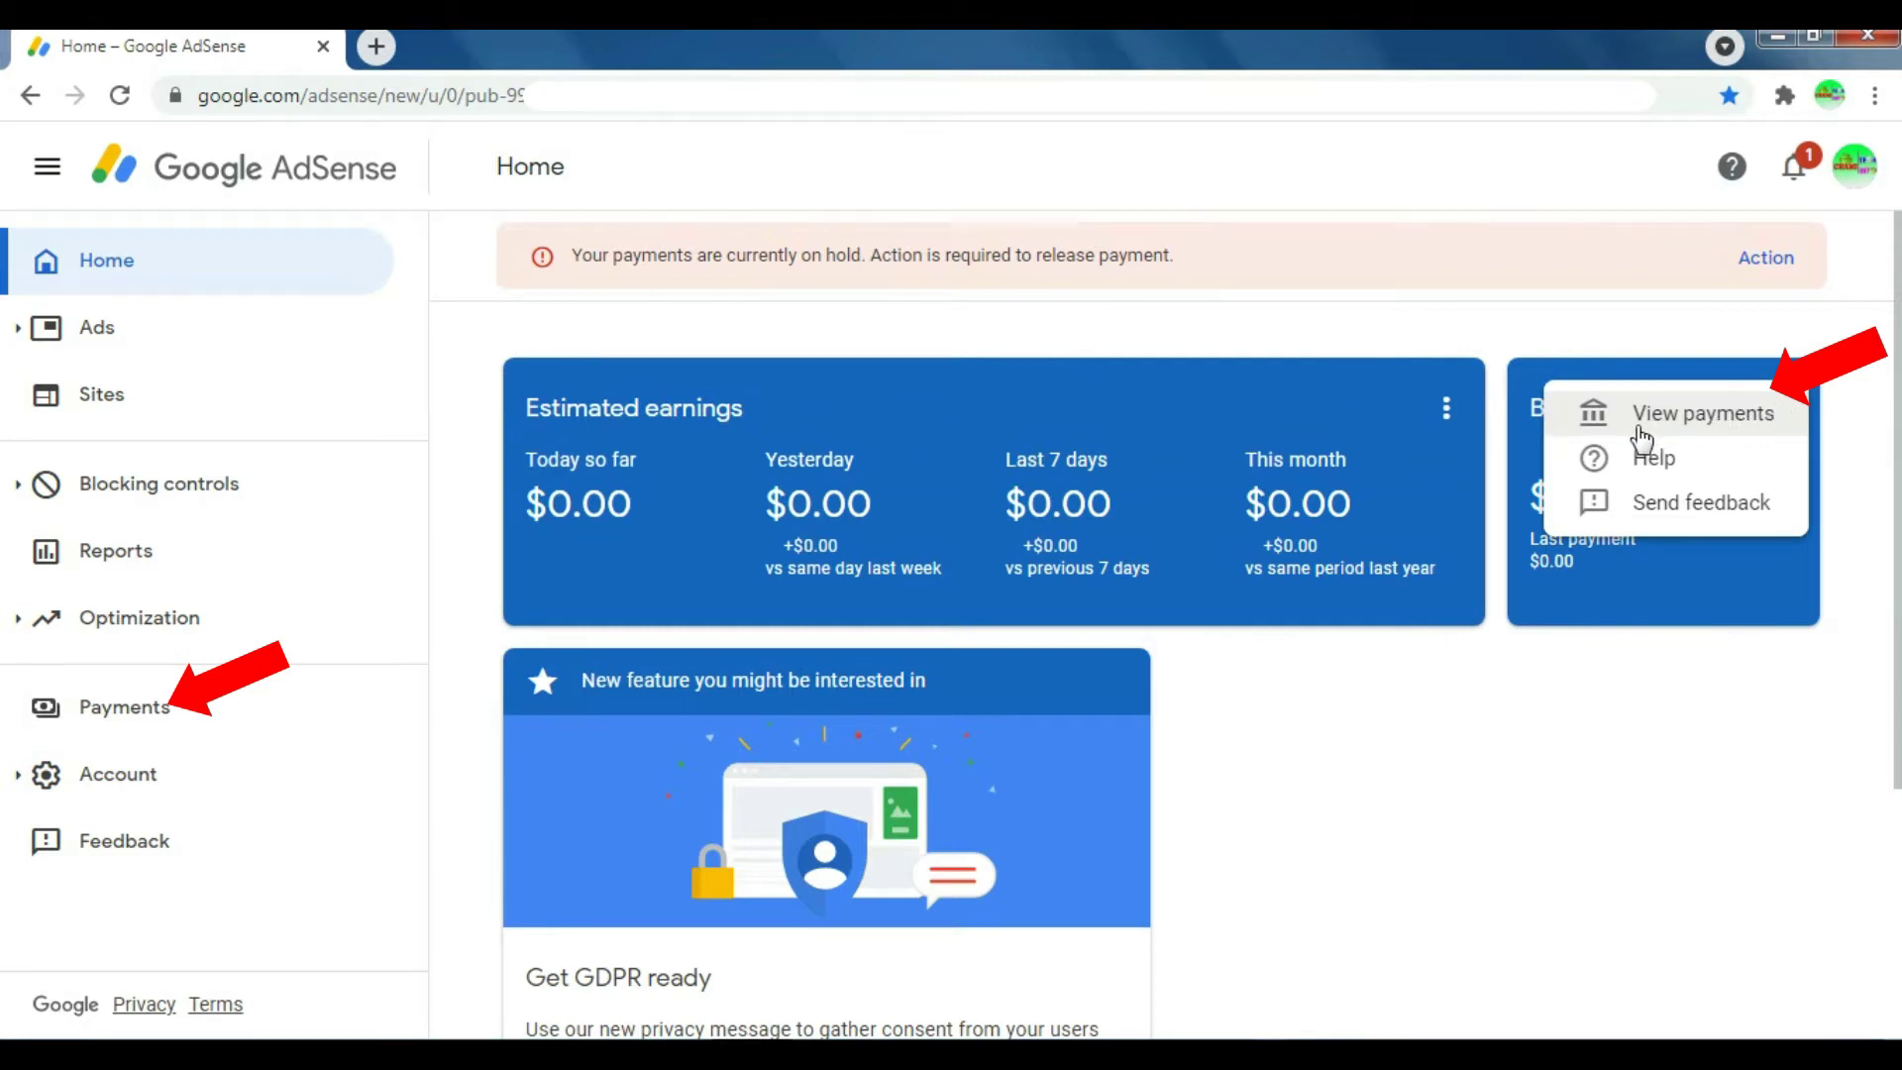
left_click(1640, 426)
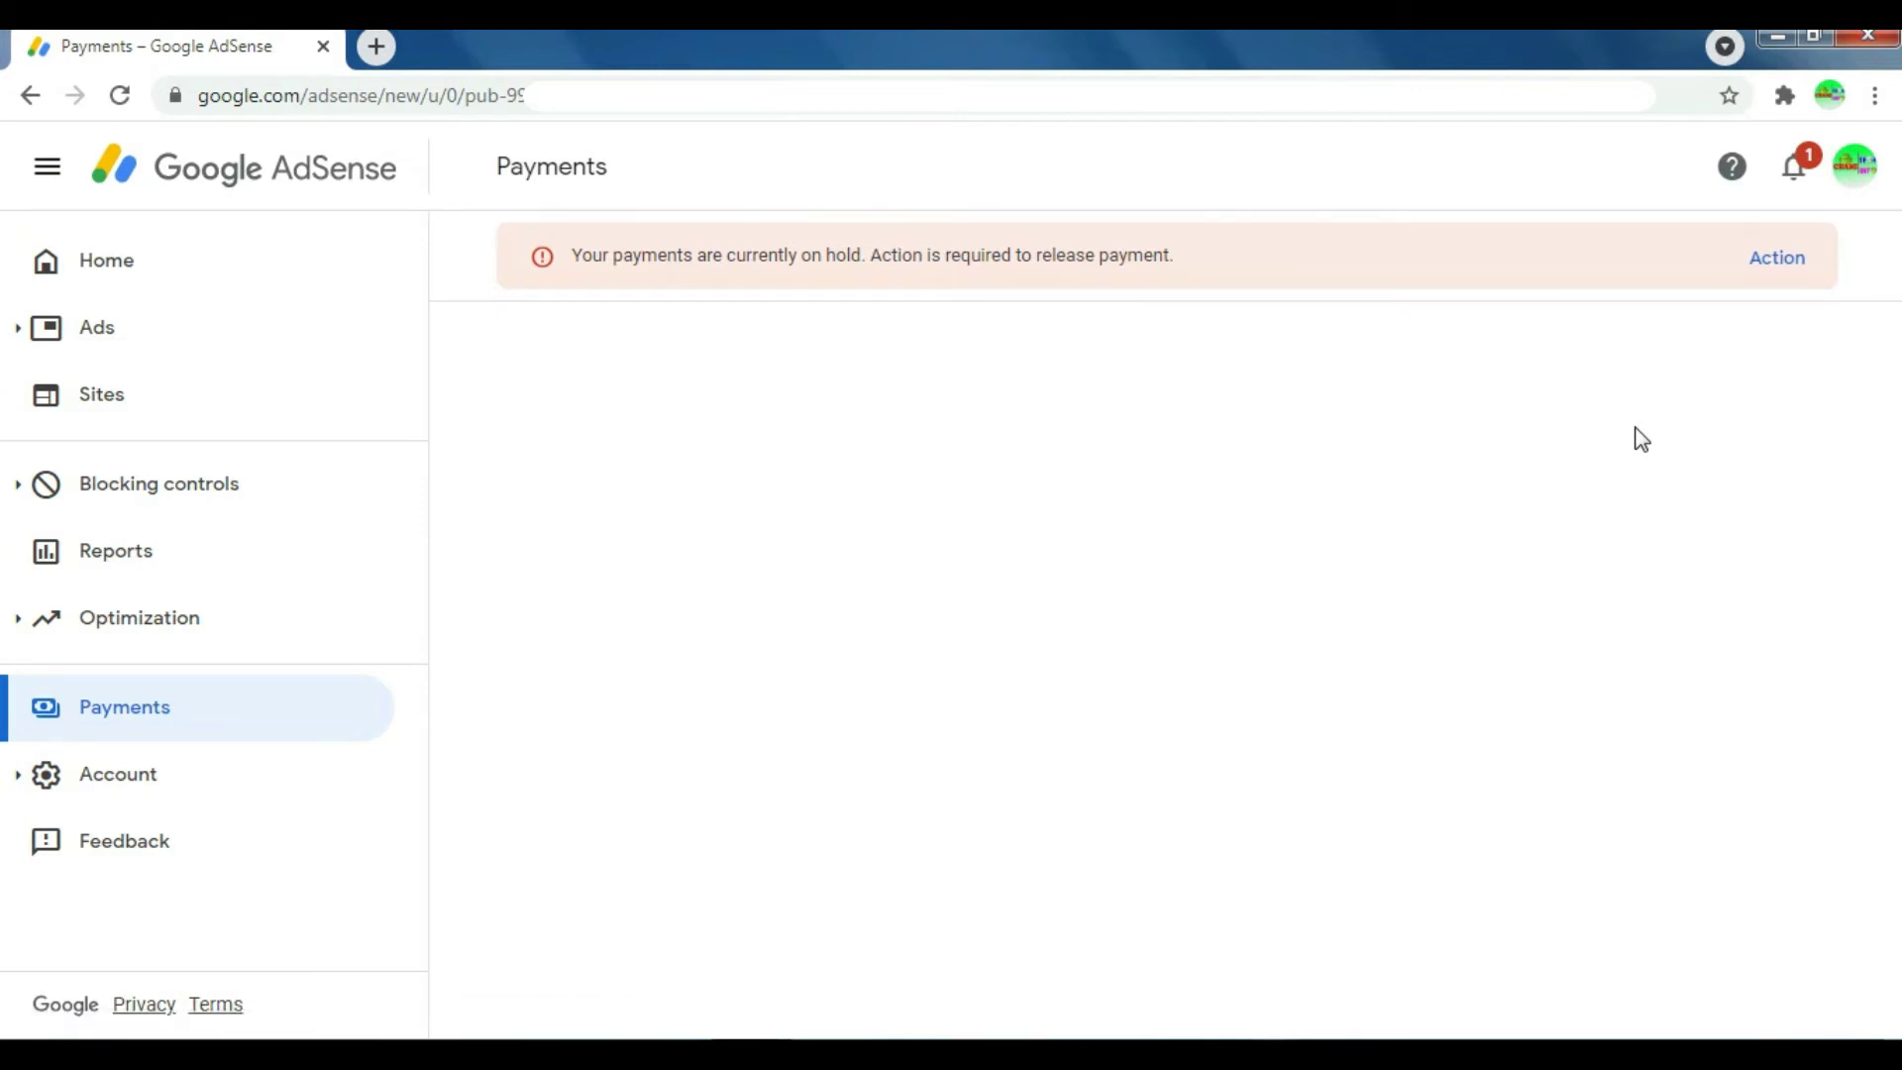
Step: Start adding a payment method from the How you get paid card on the Payments page
scroll(1654, 792, "down", 3)
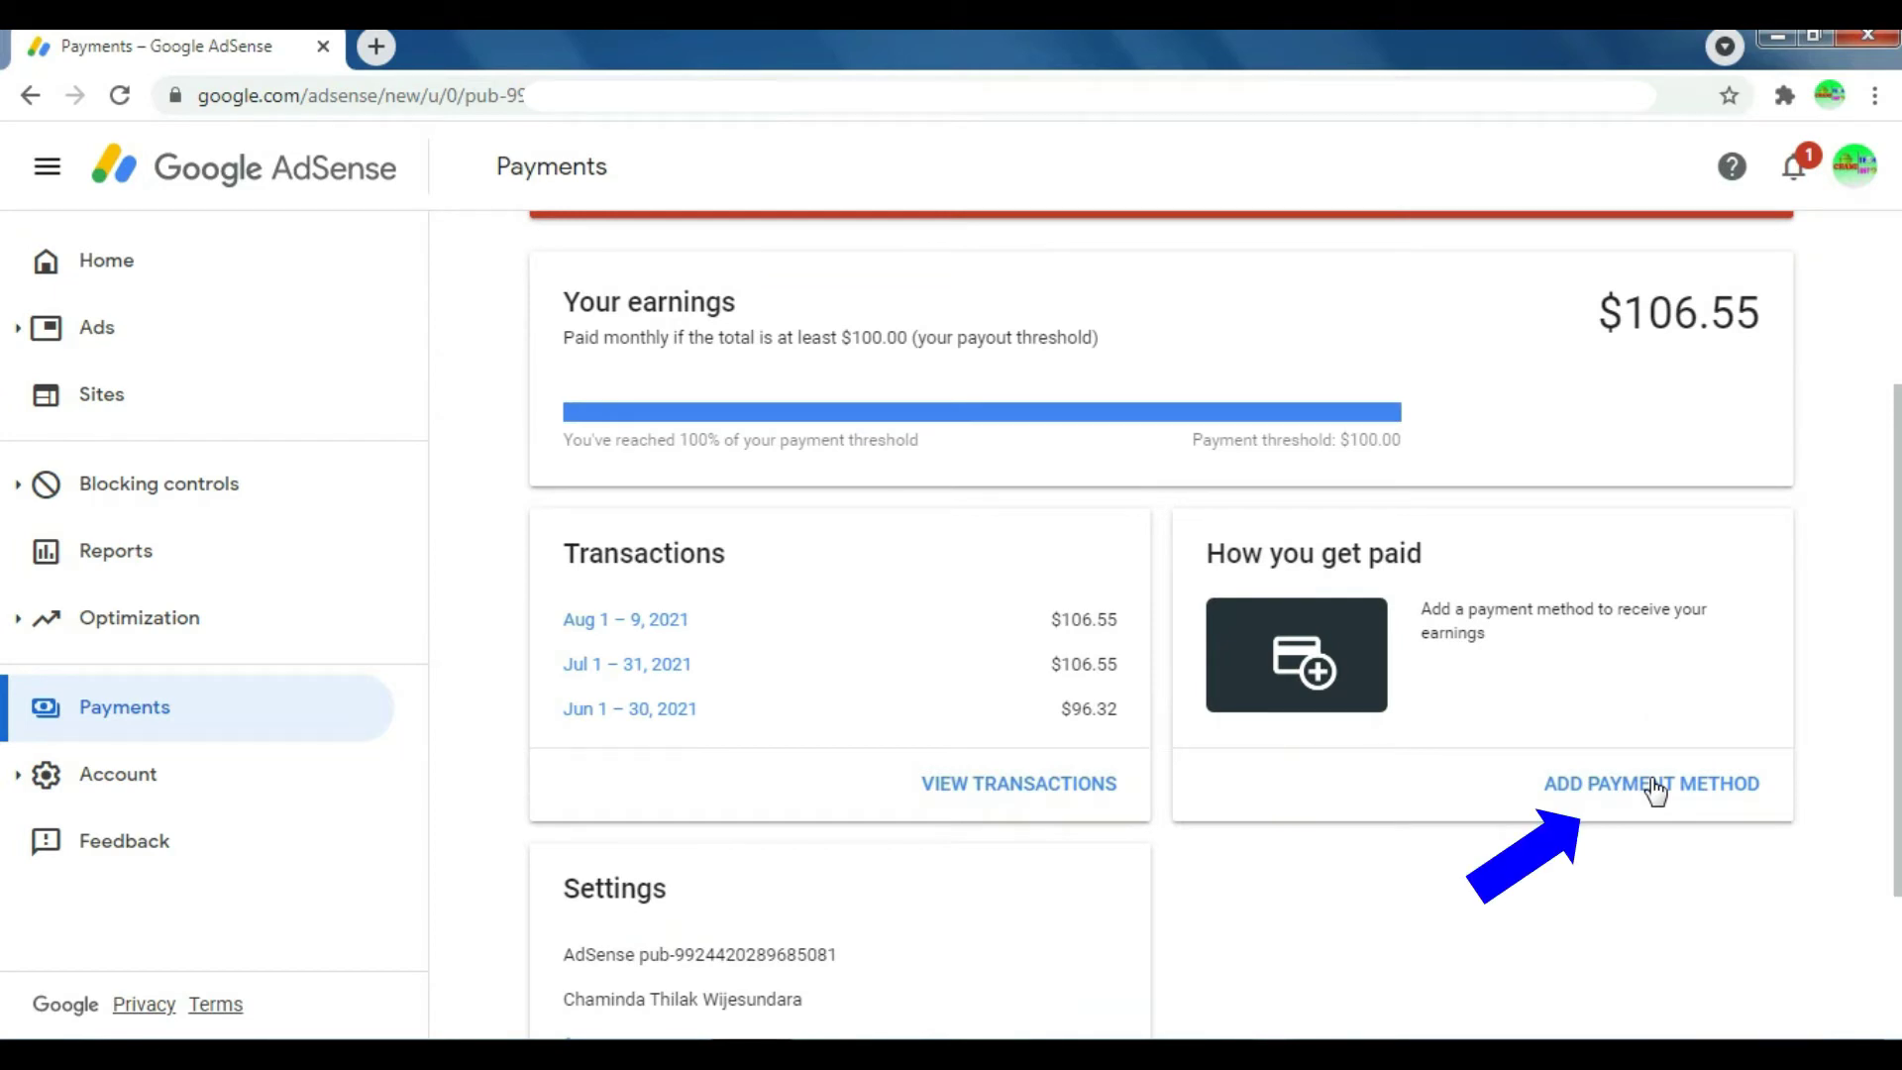
left_click(1654, 784)
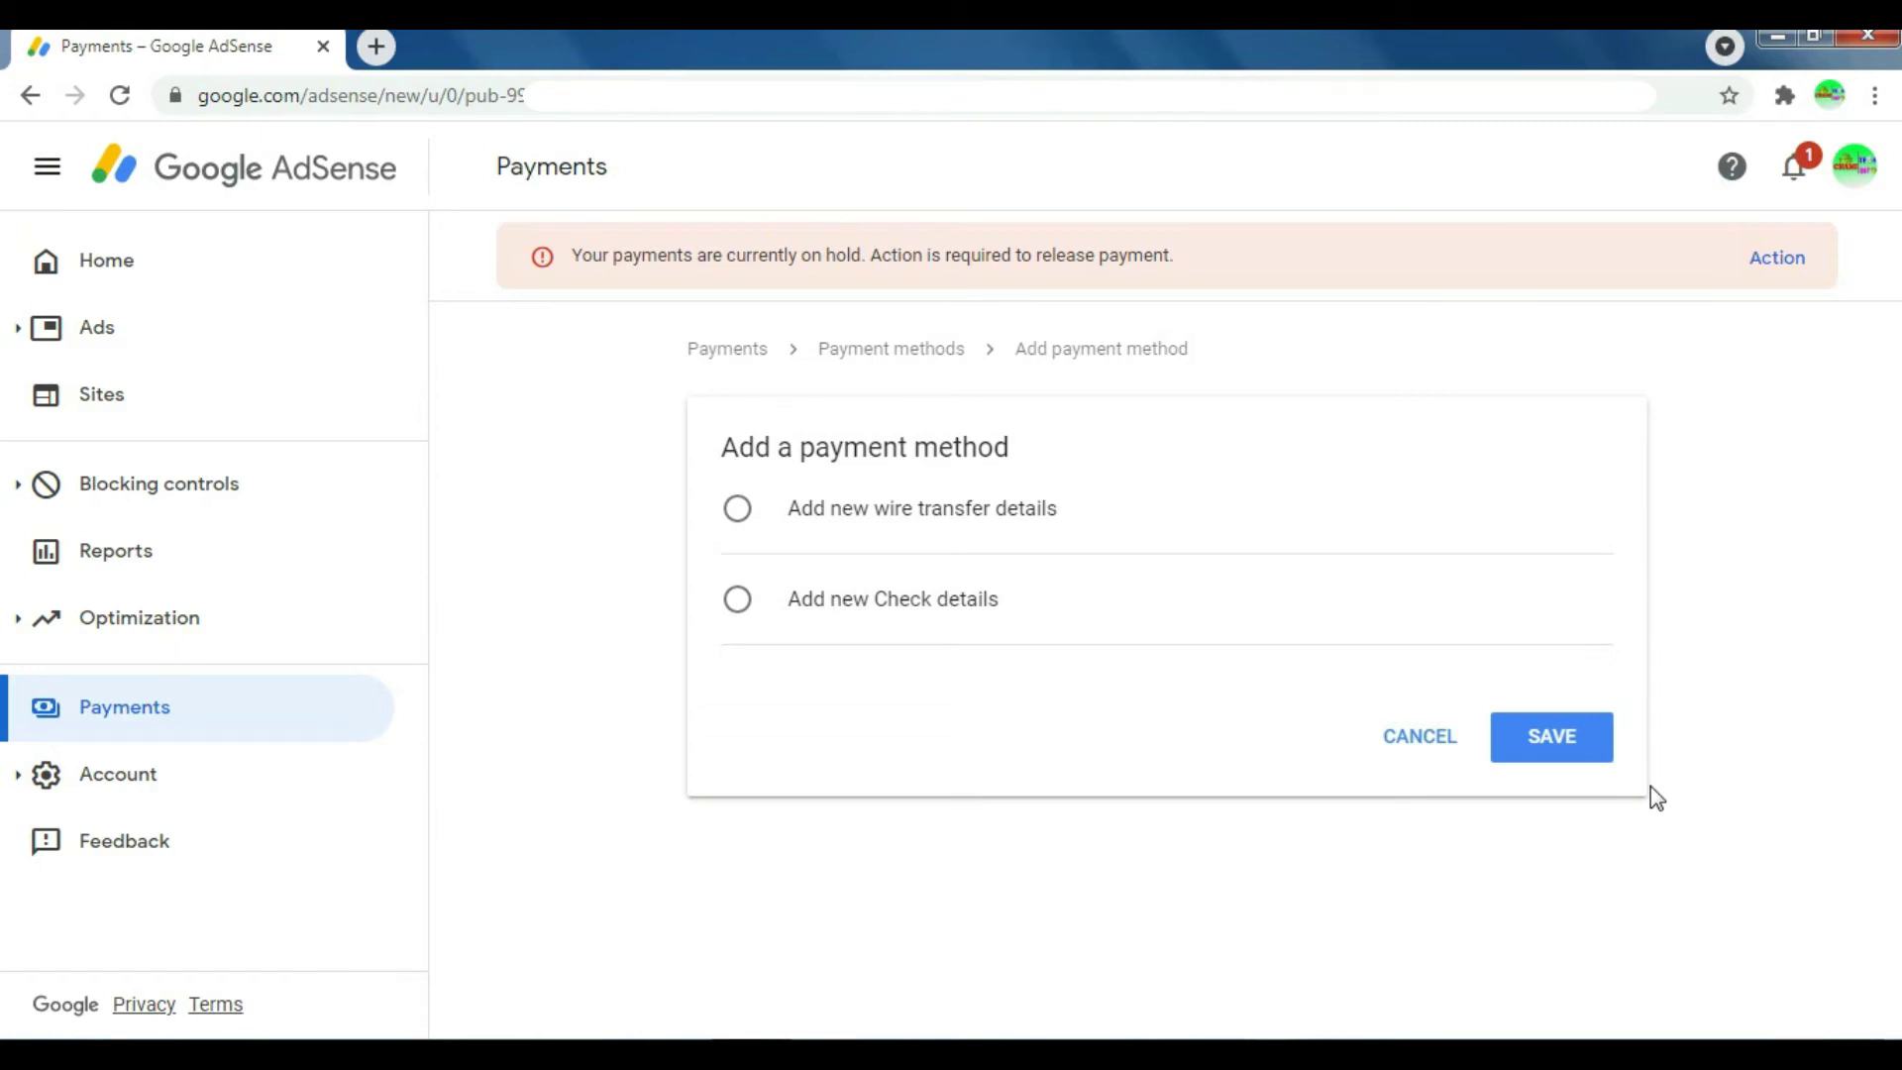
Step: Choose wire transfer details and enter the account holder's full name on the bank account
left_click(786, 525)
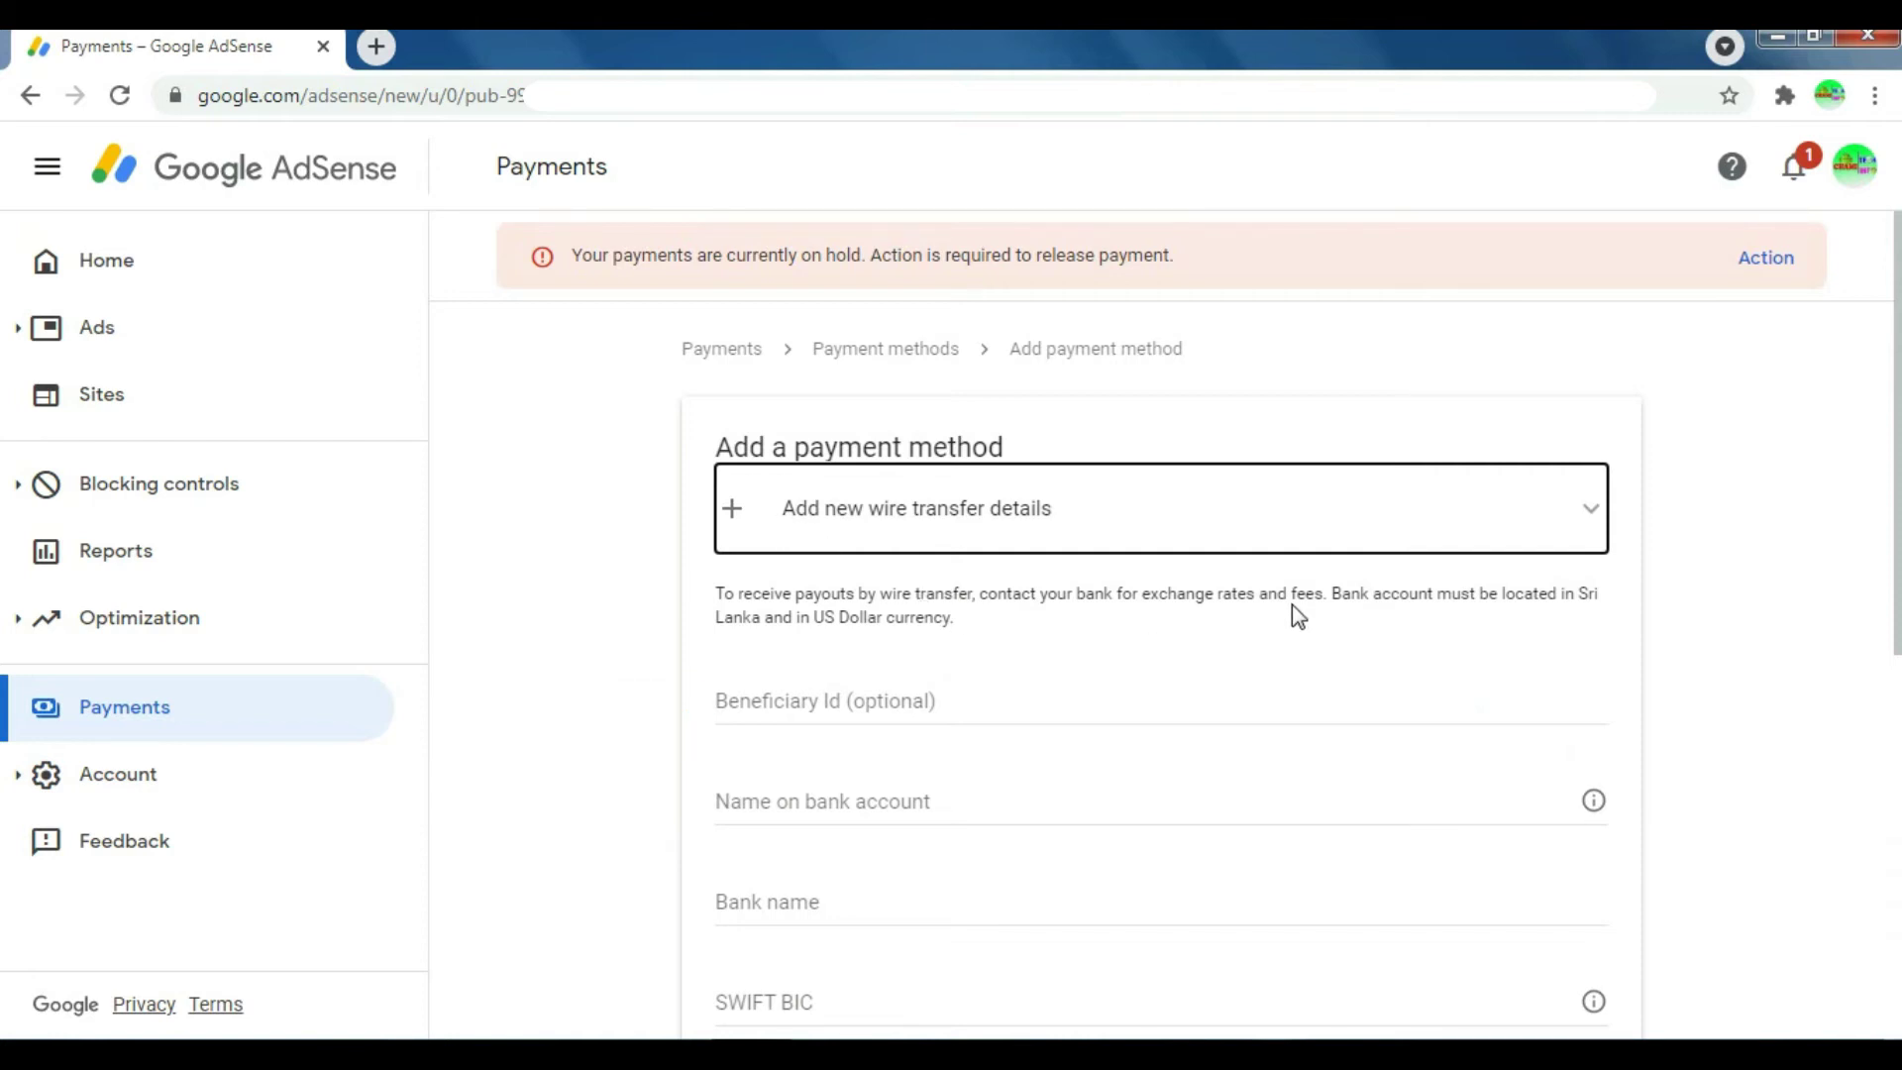
scroll(1292, 606, "down", 2)
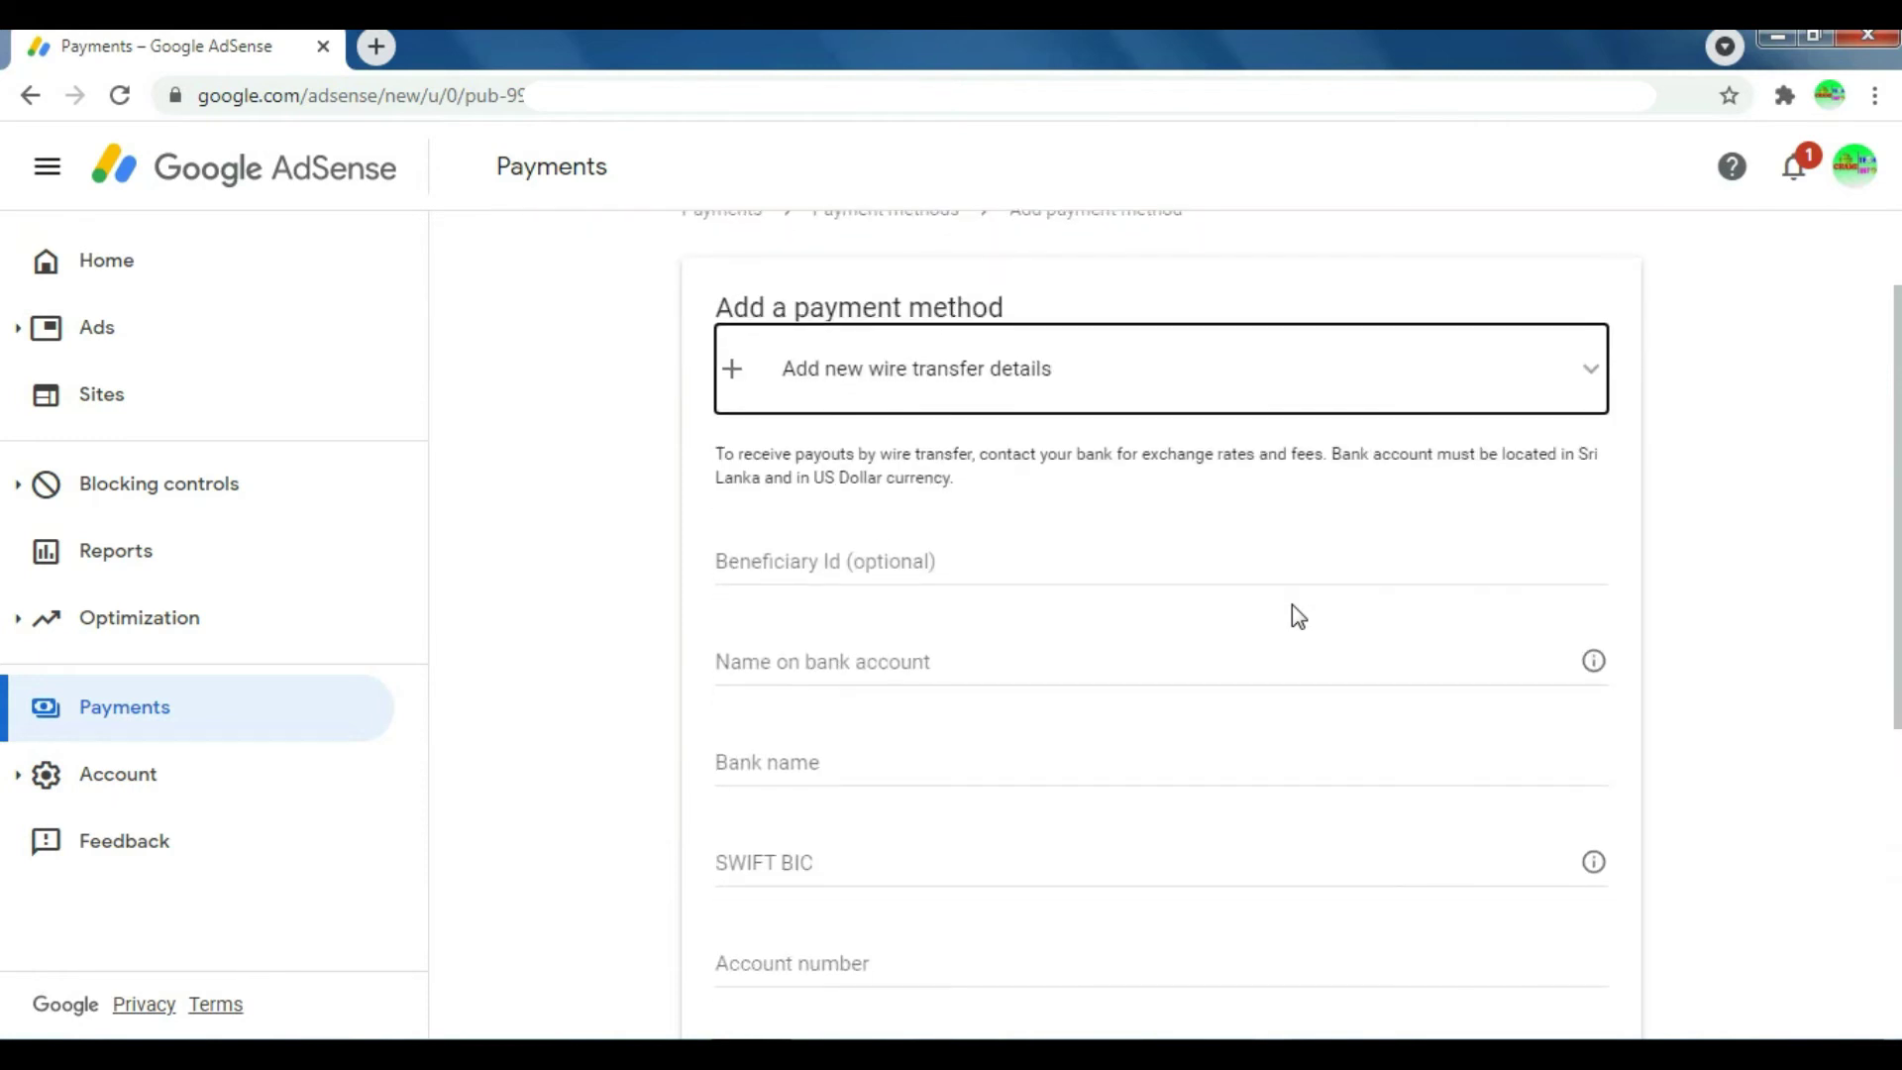
scroll(1299, 614, "down", 2)
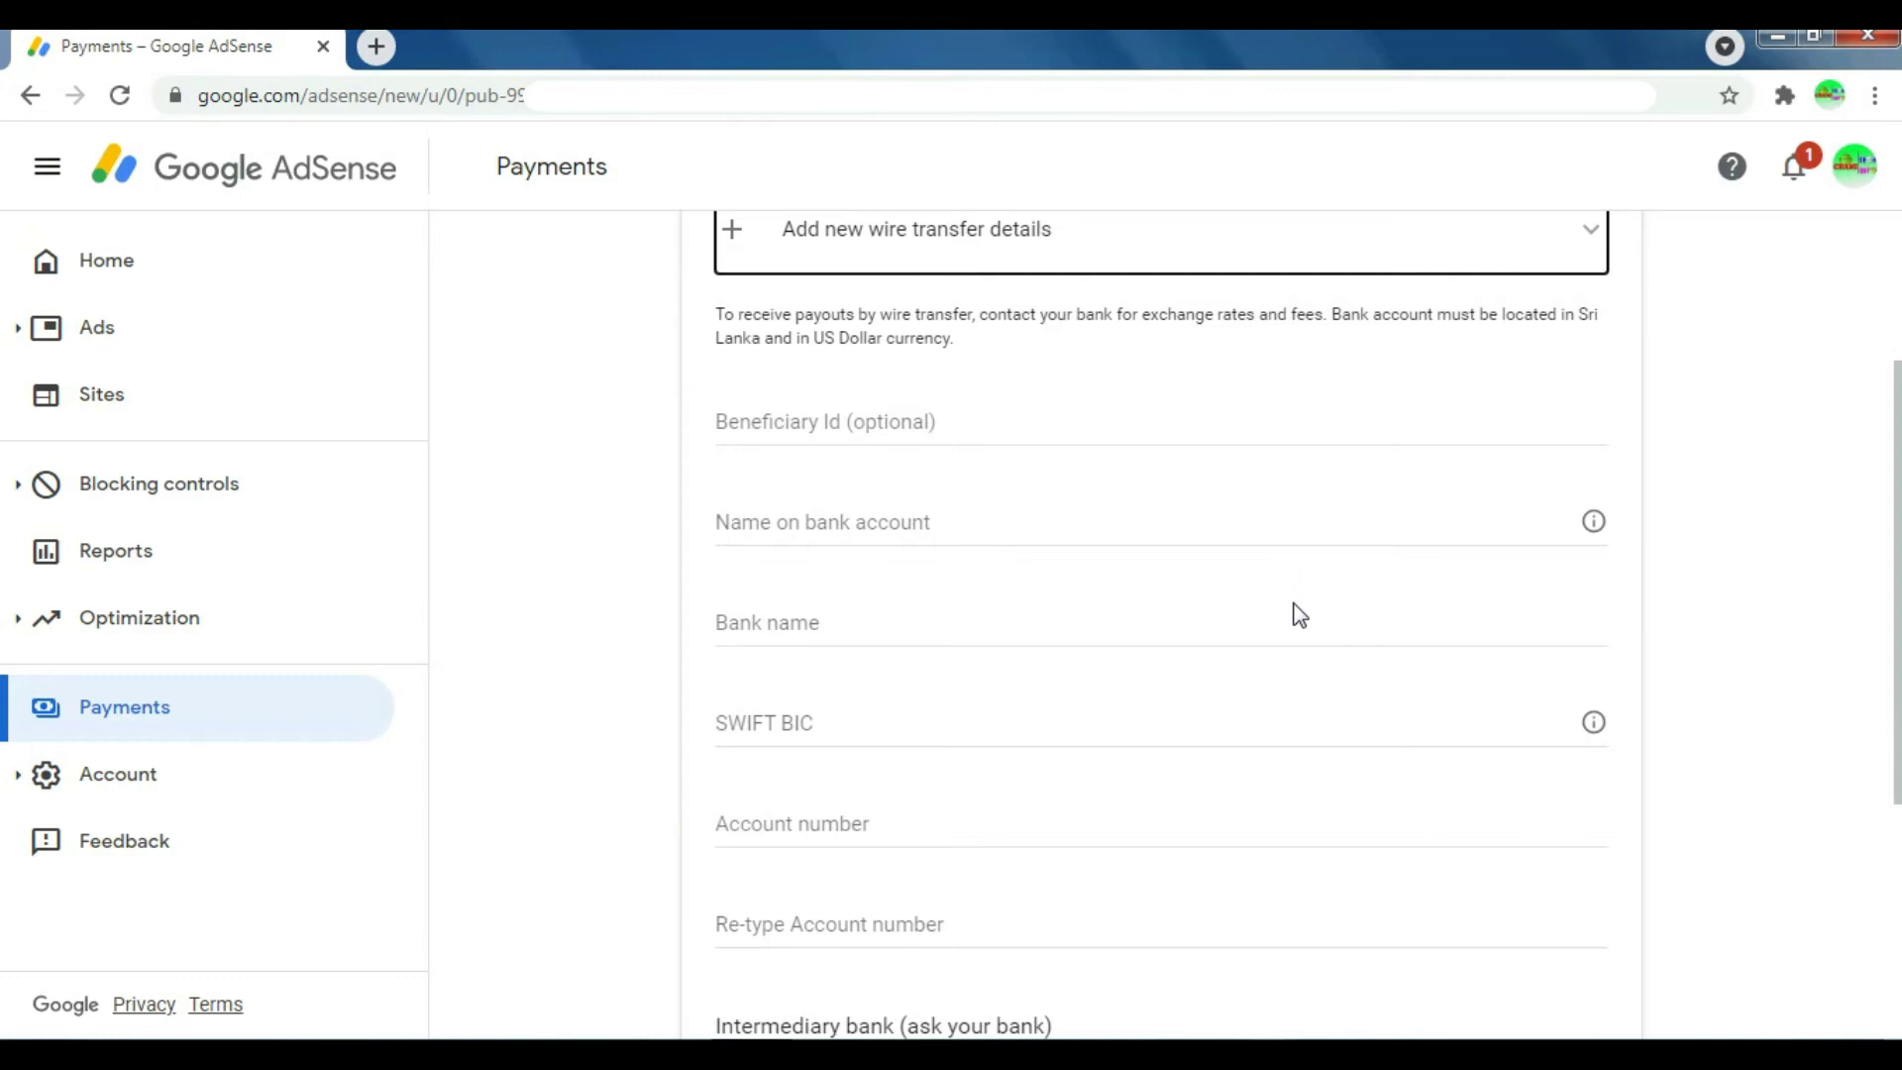
scroll(1298, 616, "down", 2)
left_click(745, 384)
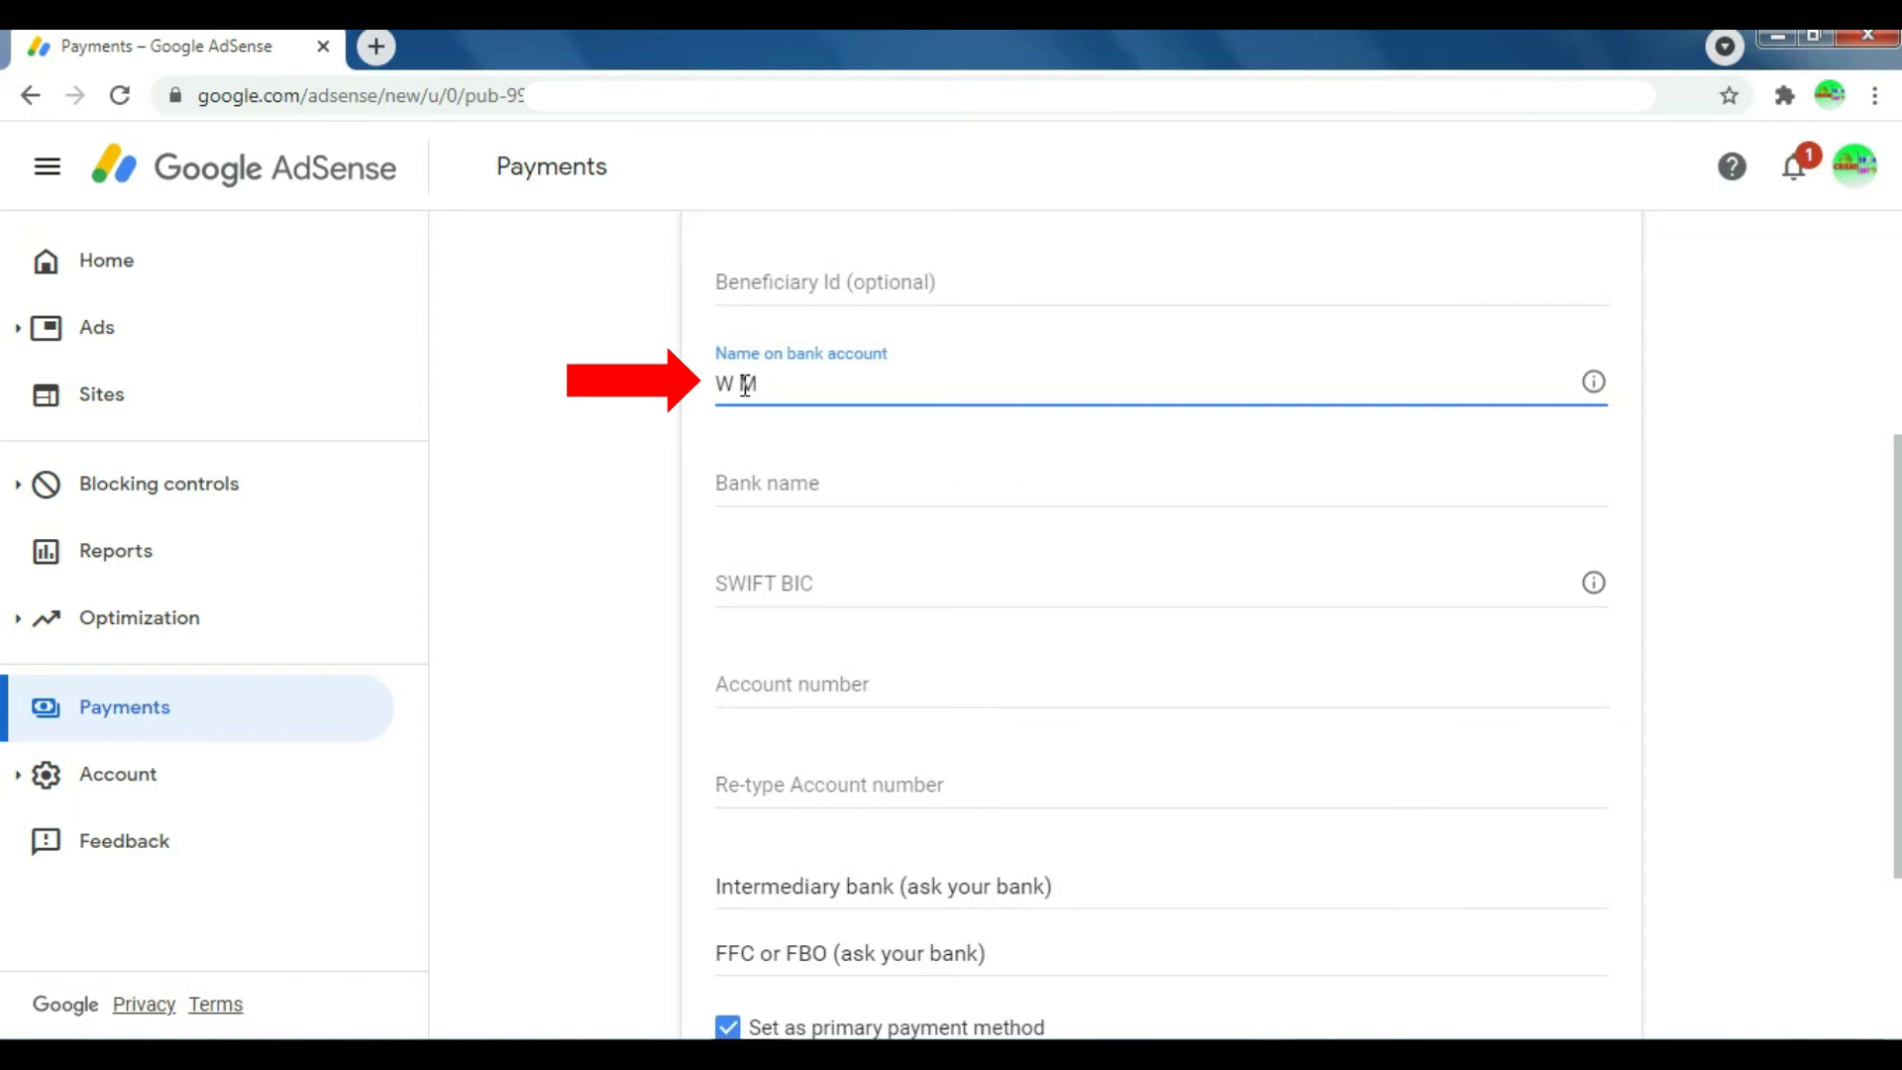
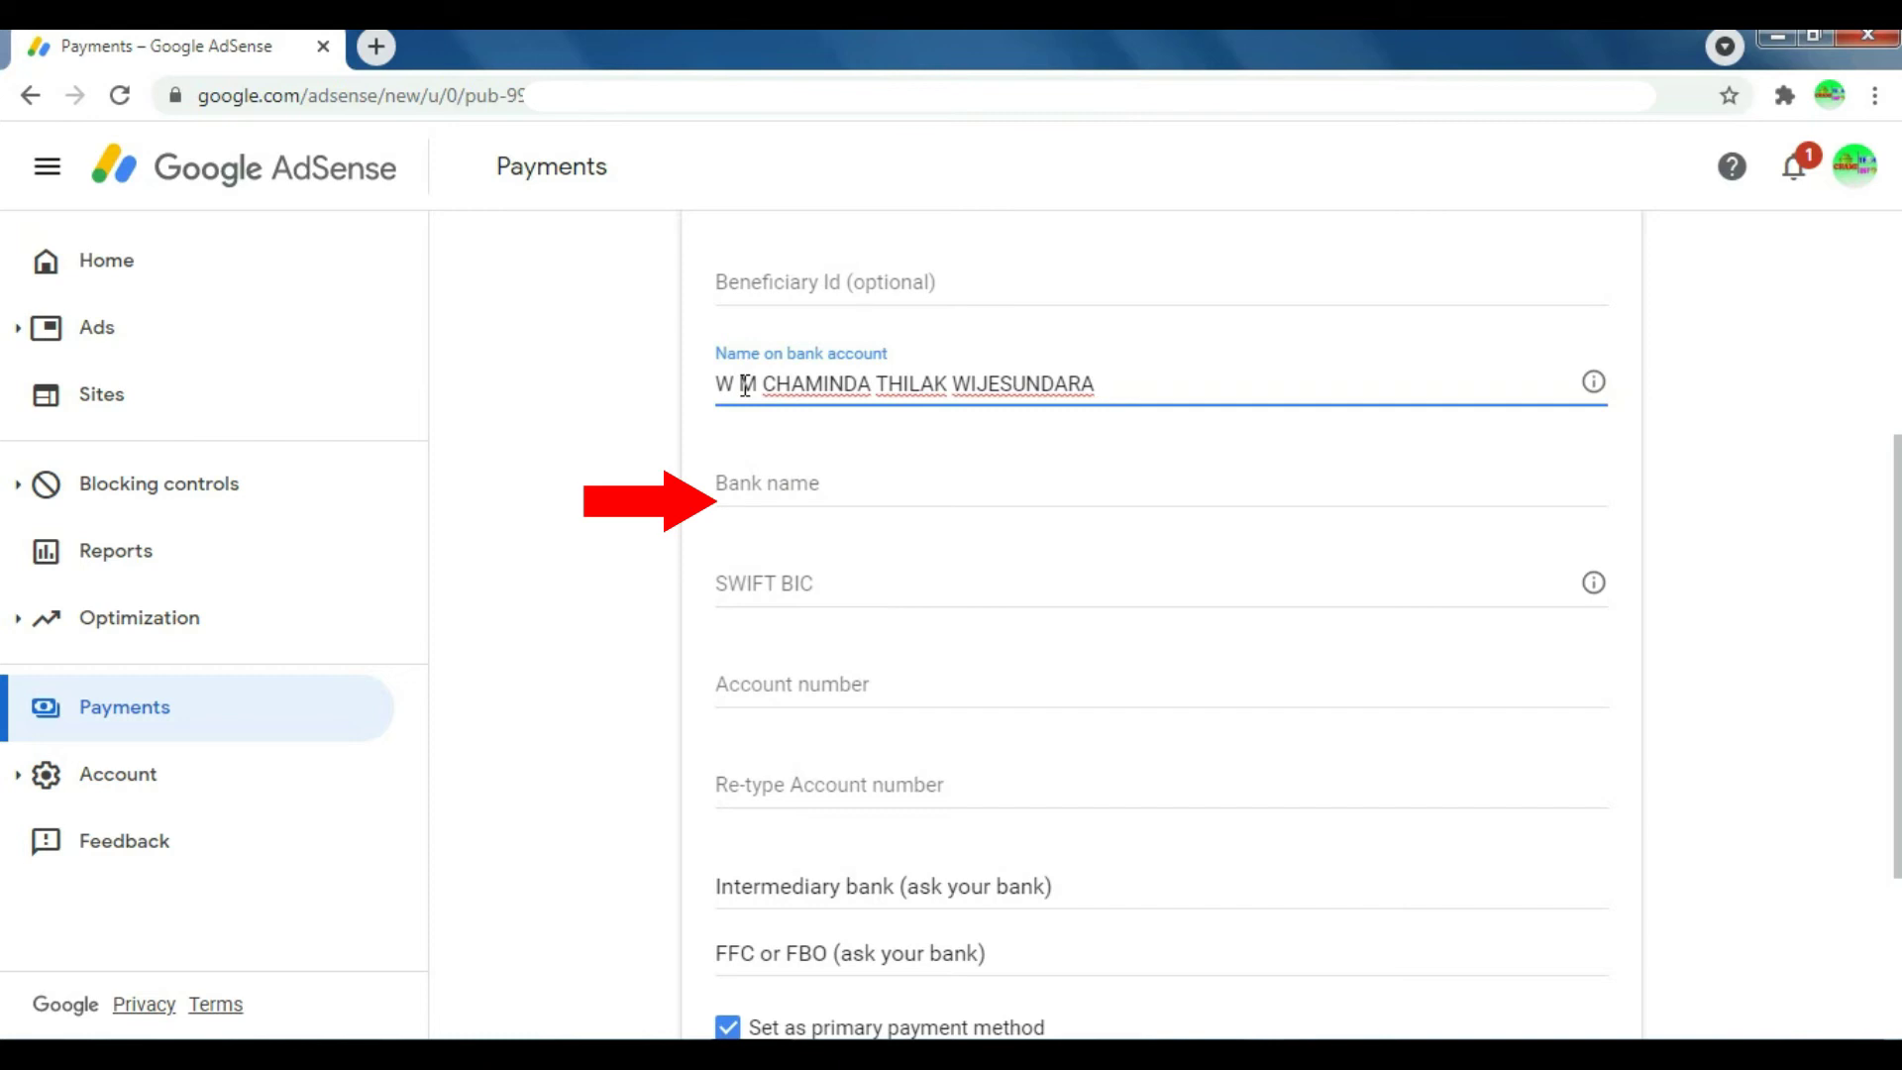
Step: Enter COMMERCIAL BANK OF CEYLON PLC as the bank name
left_click(747, 483)
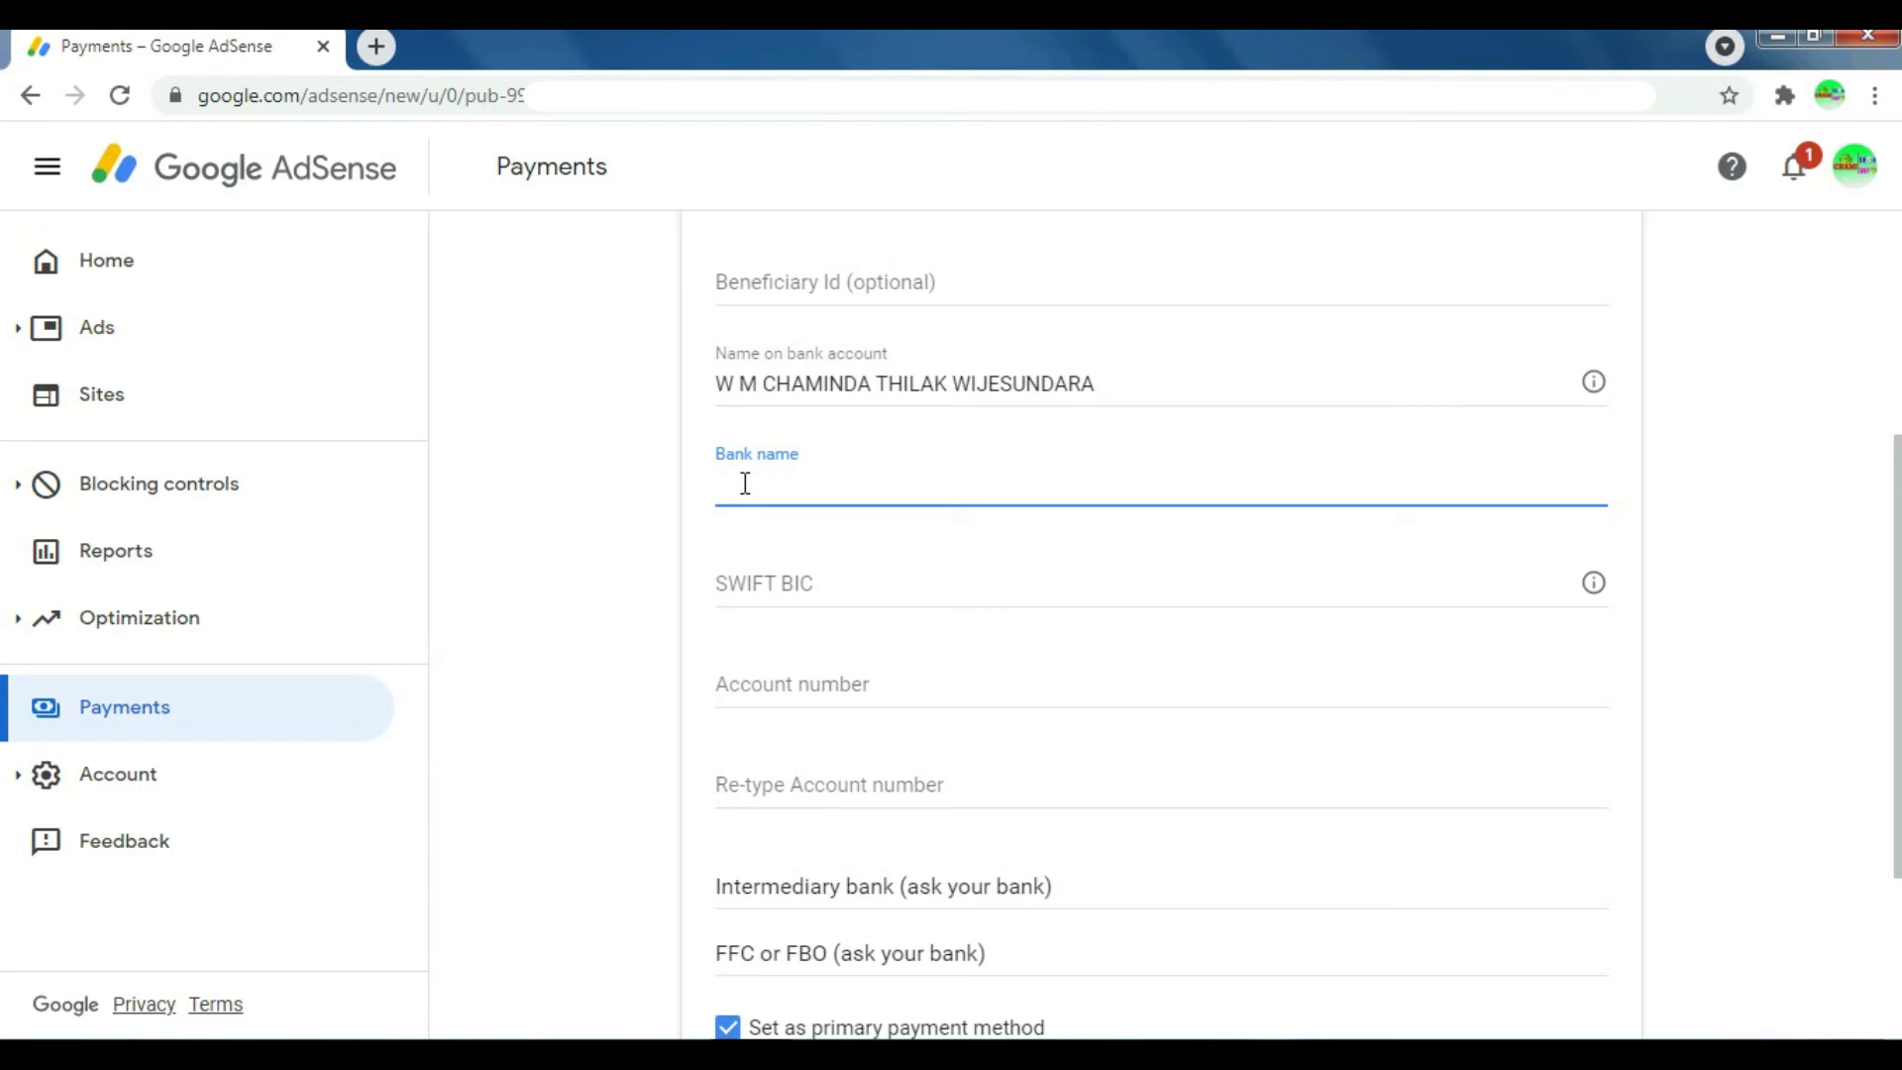
type("CO")
key("ctrl+l")
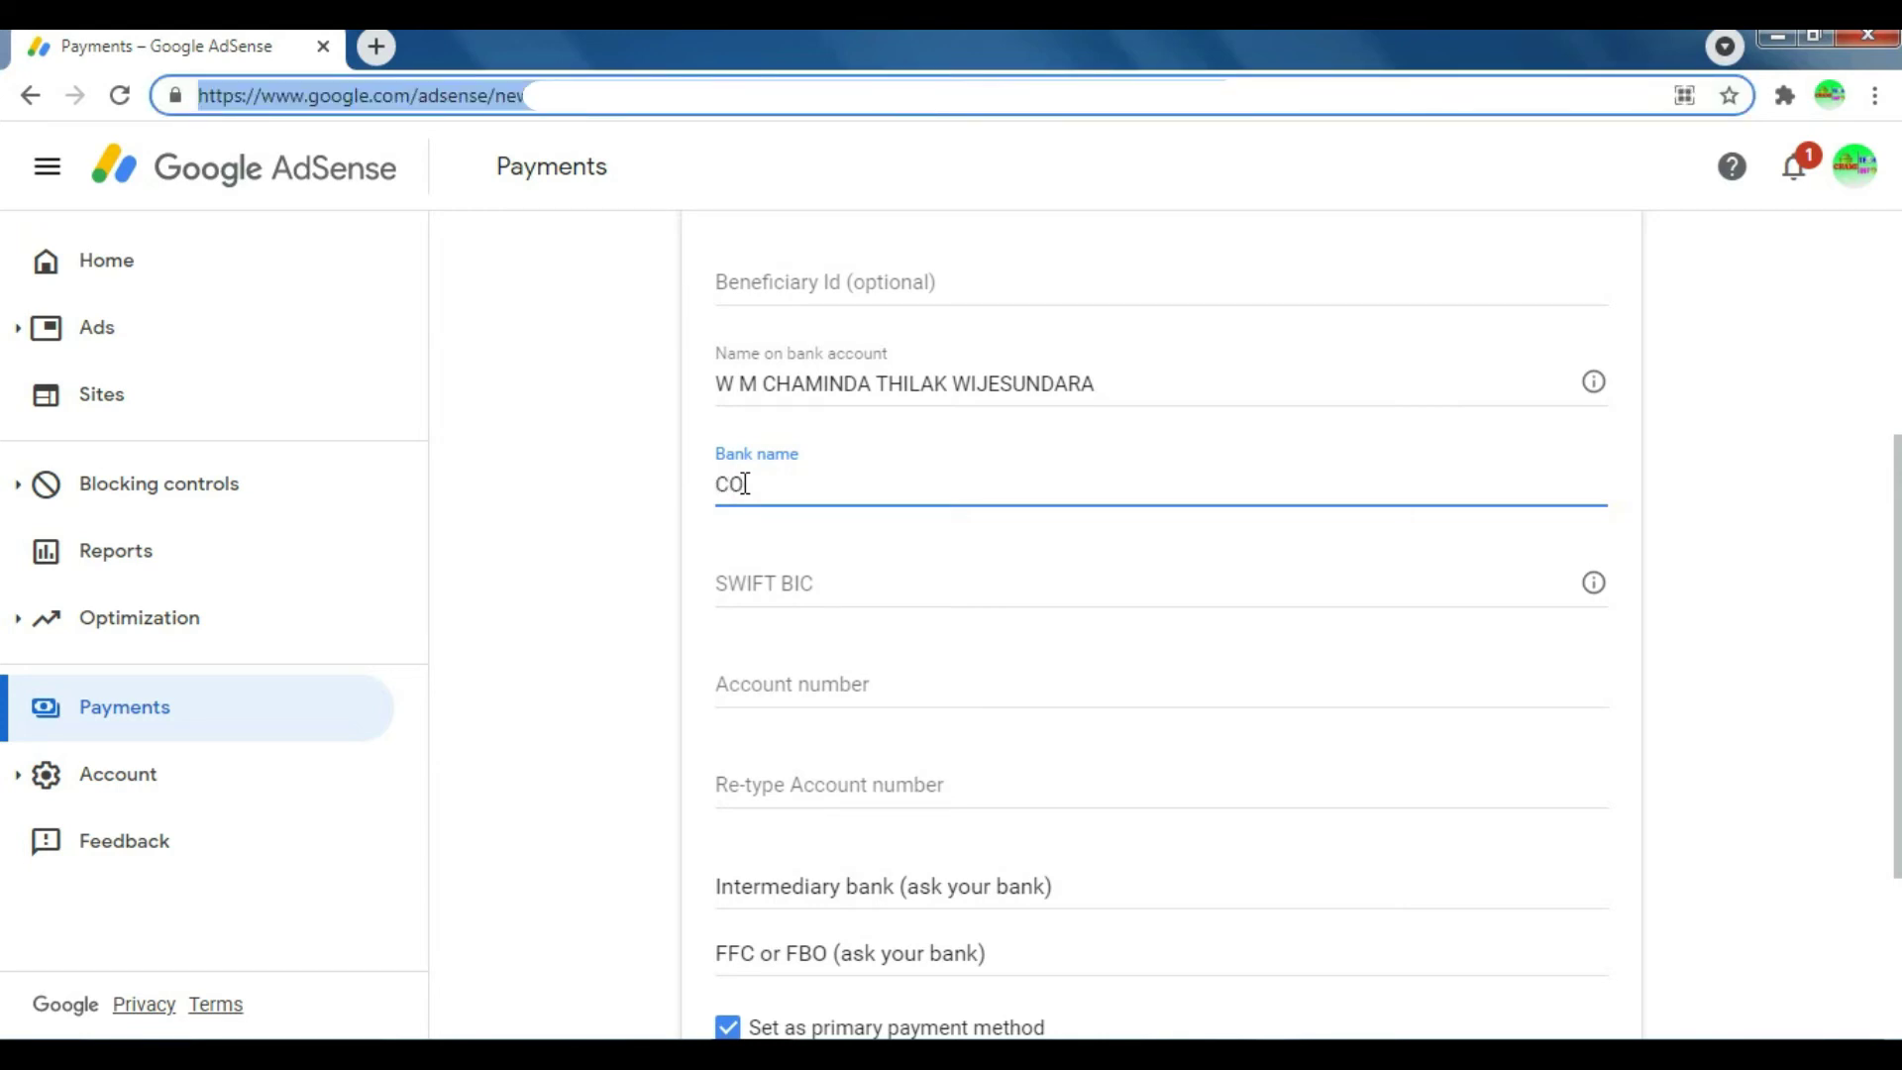
type("MMERCIAL BANK OF CEYLON PLC")
left_click(841, 584)
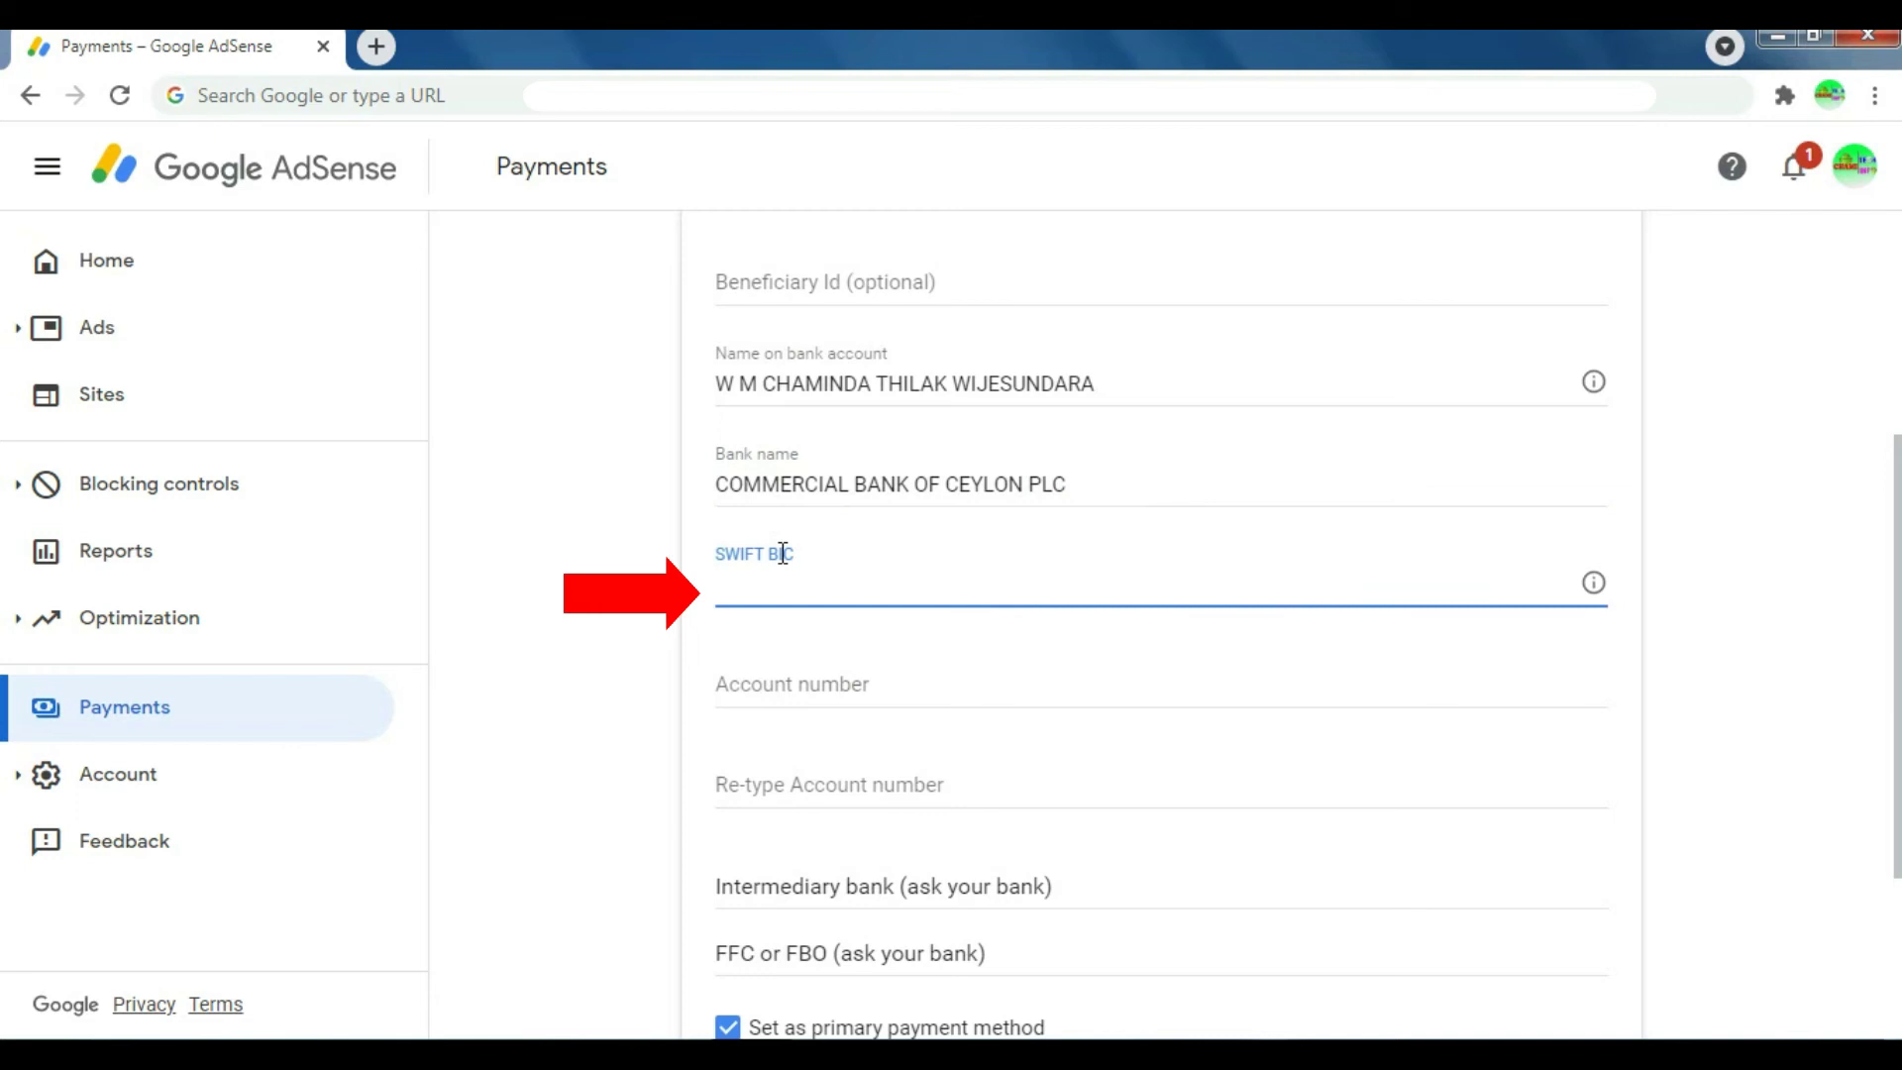
Step: Enter the SWIFT BIC, then type the bank account number and re-type it to confirm
mouse_move(1592, 584)
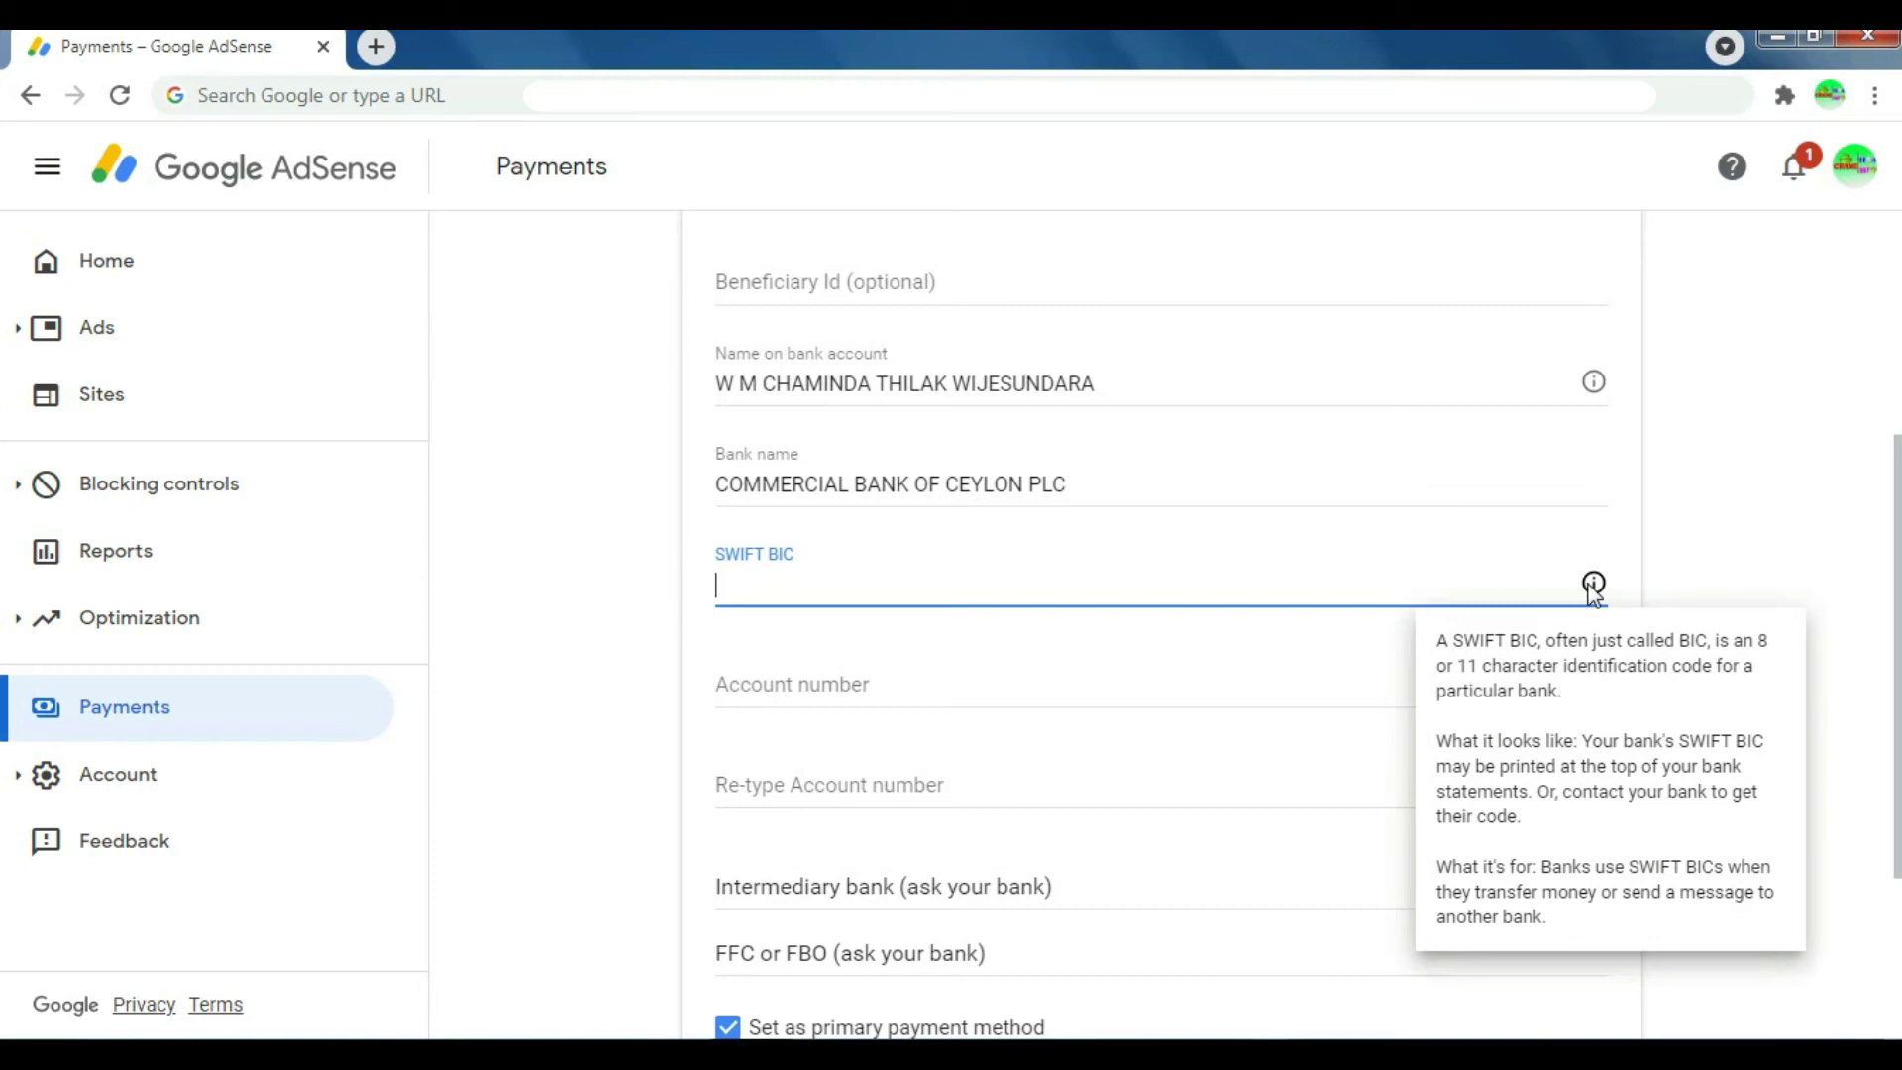
type("C")
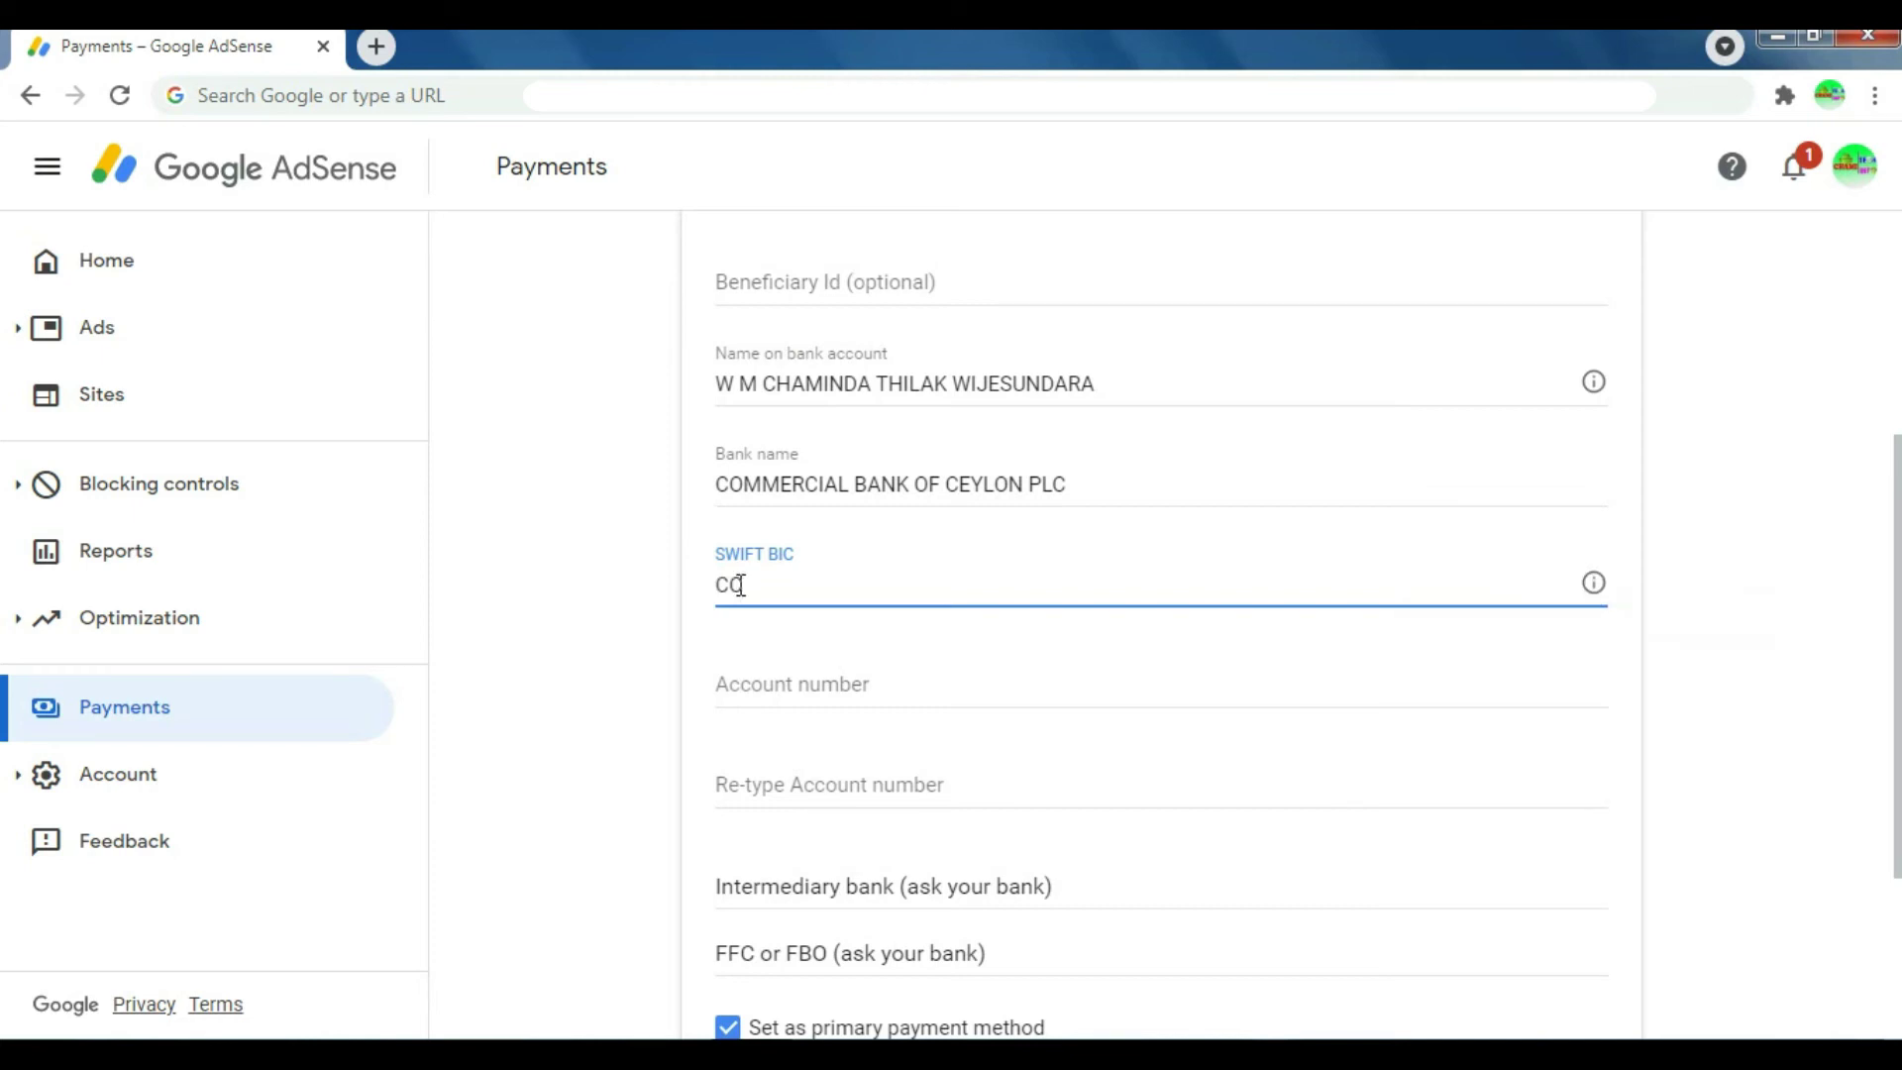
type("OEYLKLX")
left_click(814, 684)
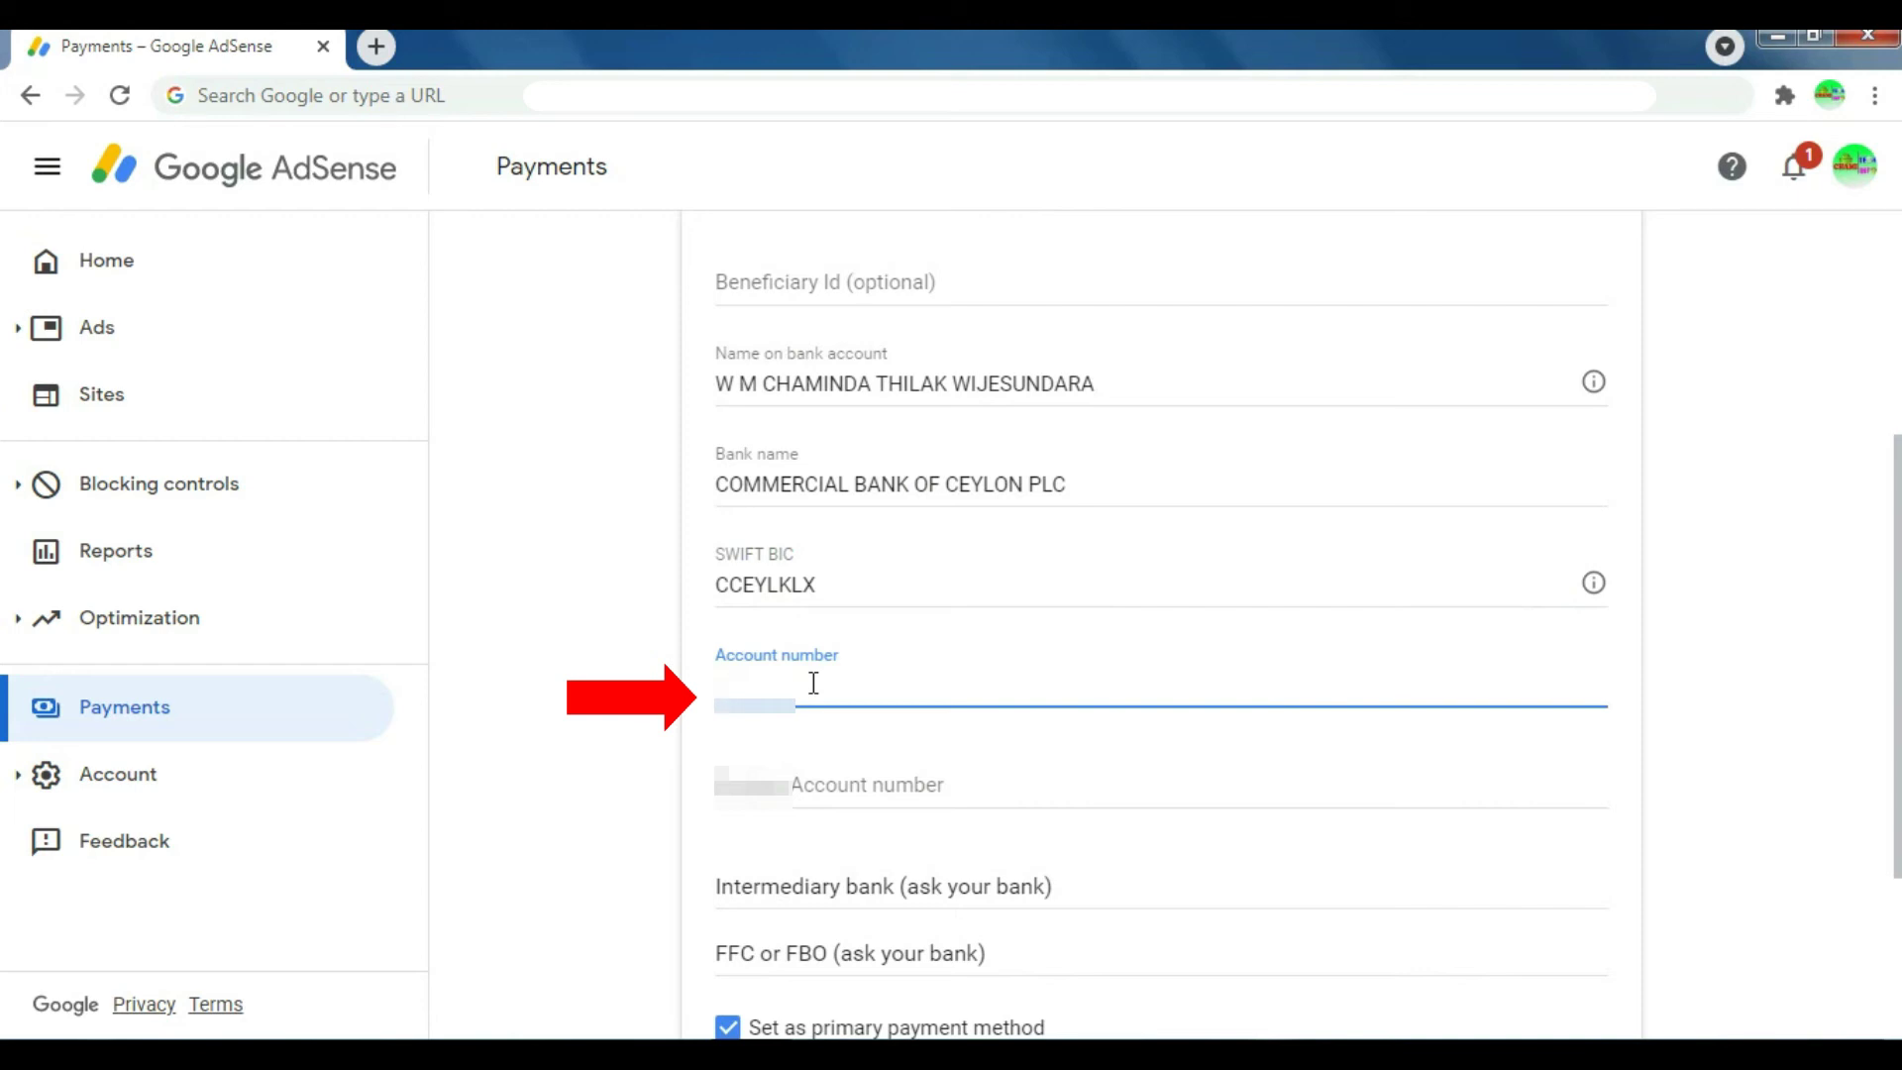
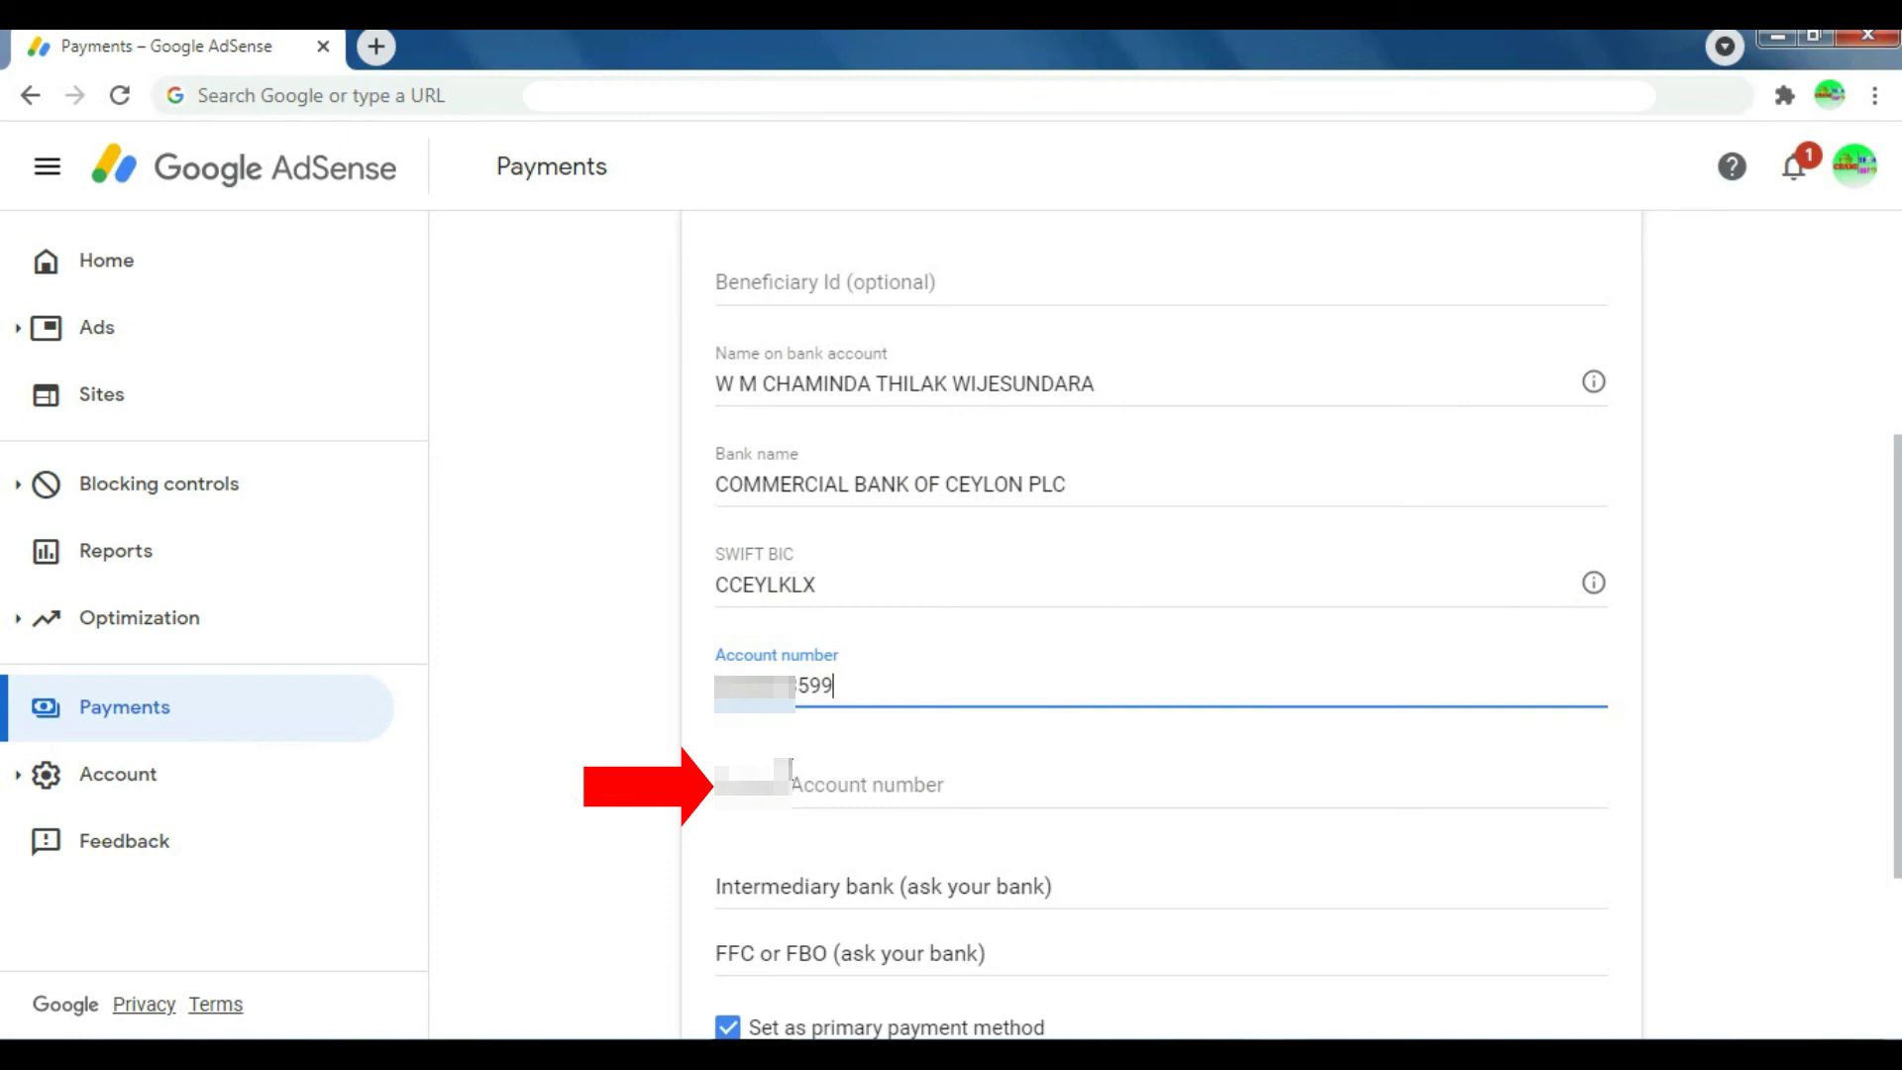
left_click(777, 783)
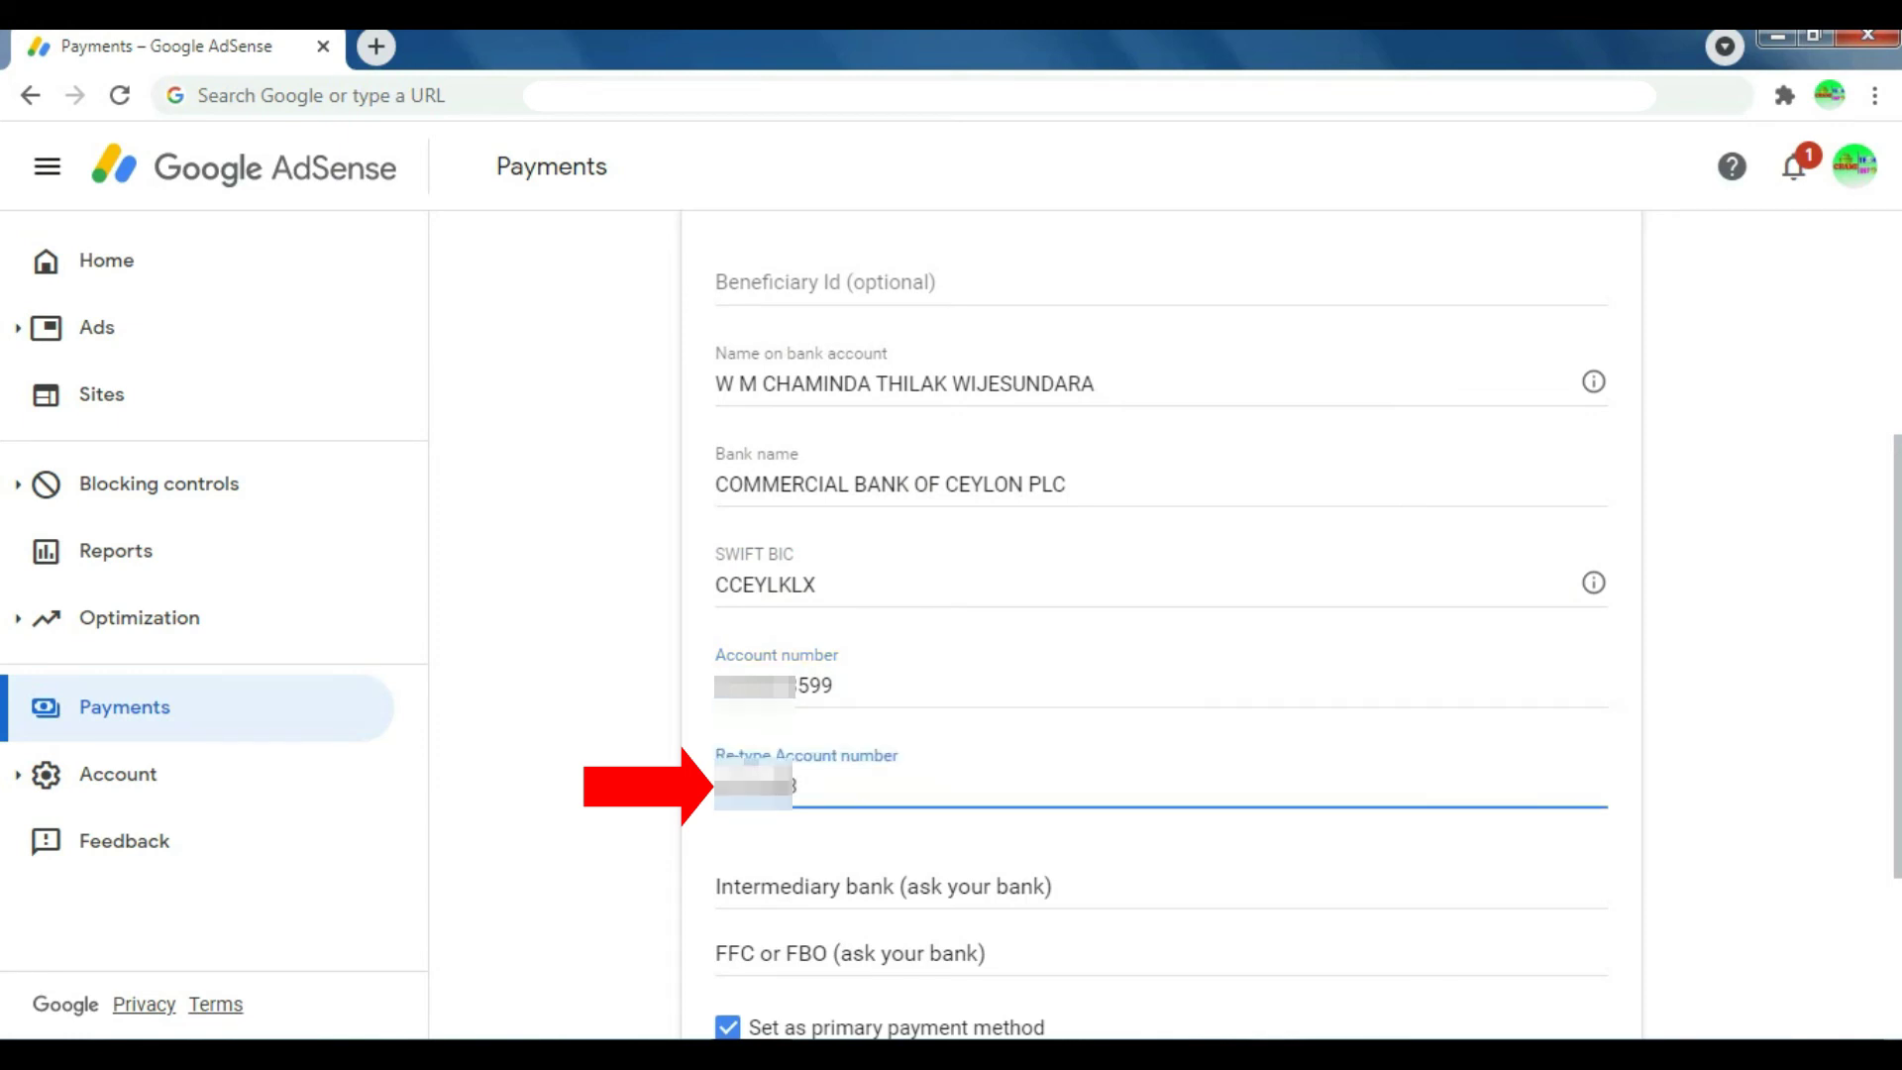
Step: Expand Intermediary bank and save the wire transfer details as the primary payment method
left_click(840, 879)
scroll(1828, 799, "down", 5)
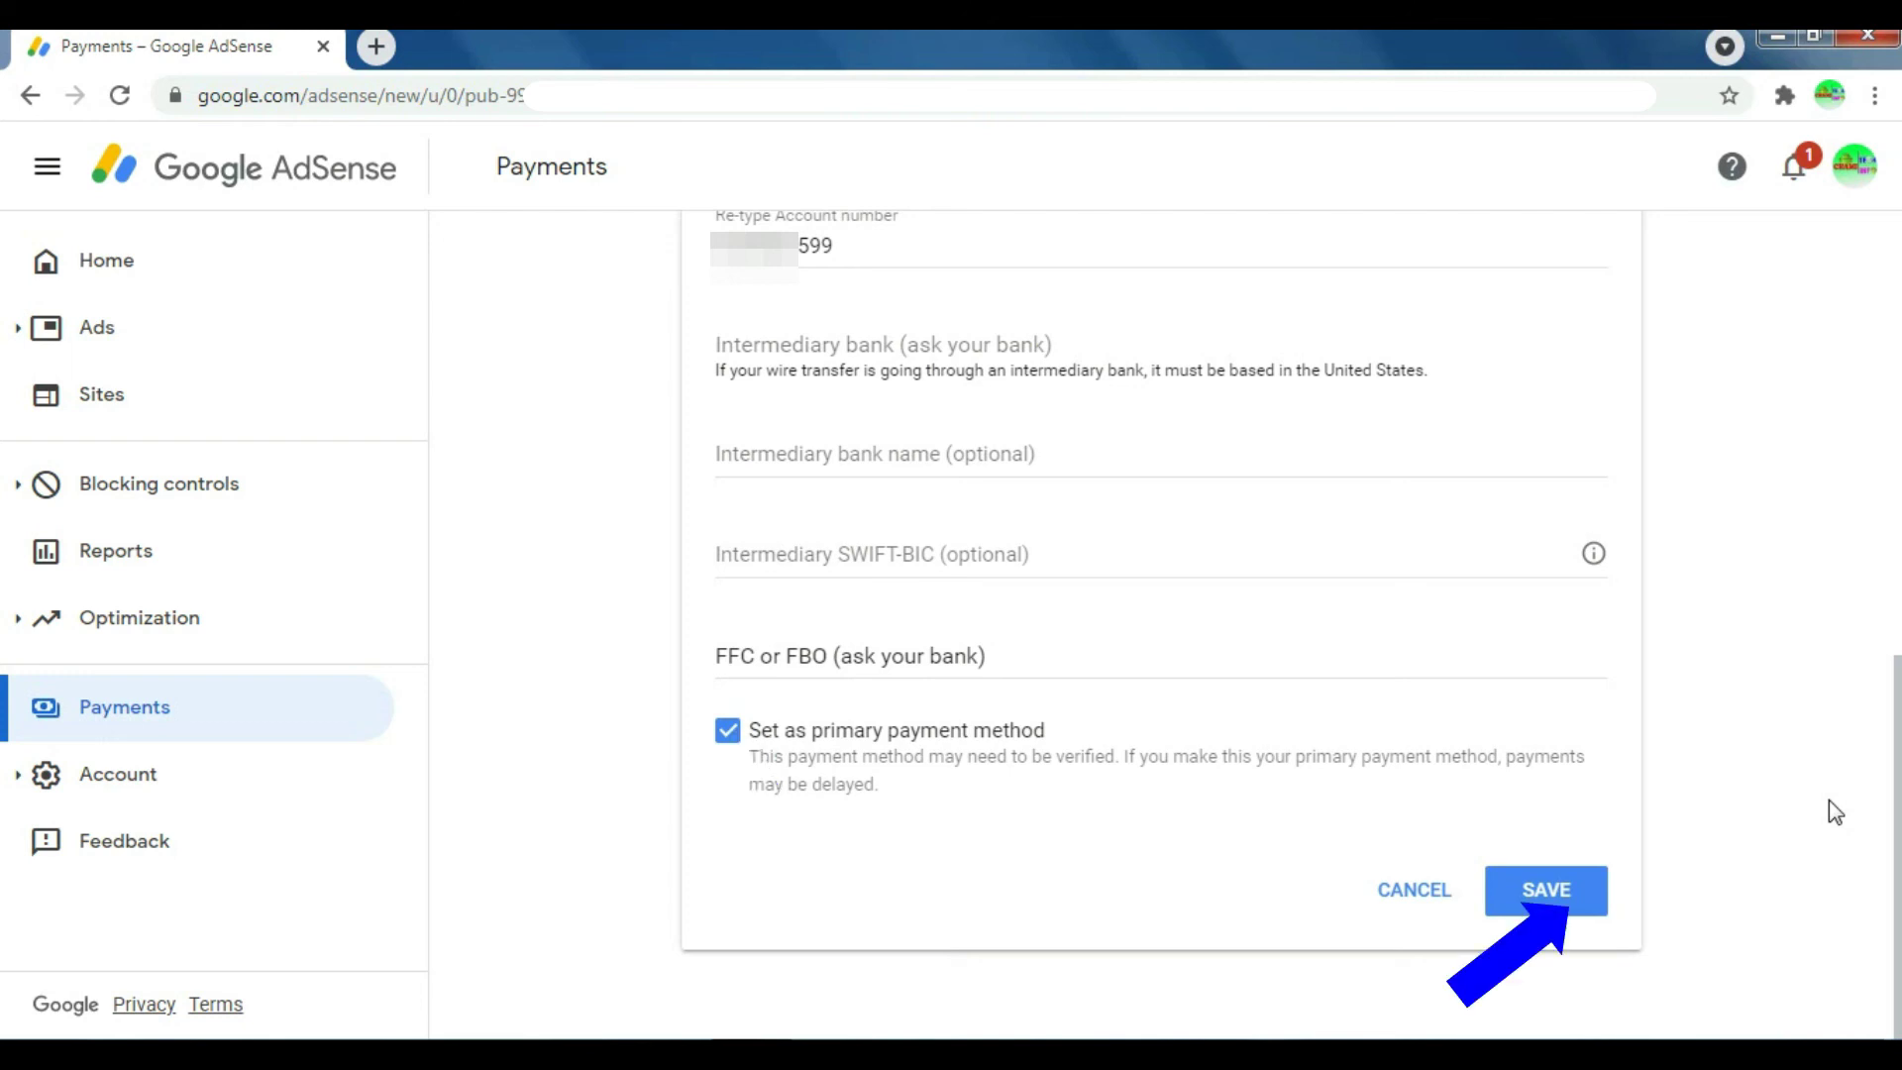
left_click(1573, 894)
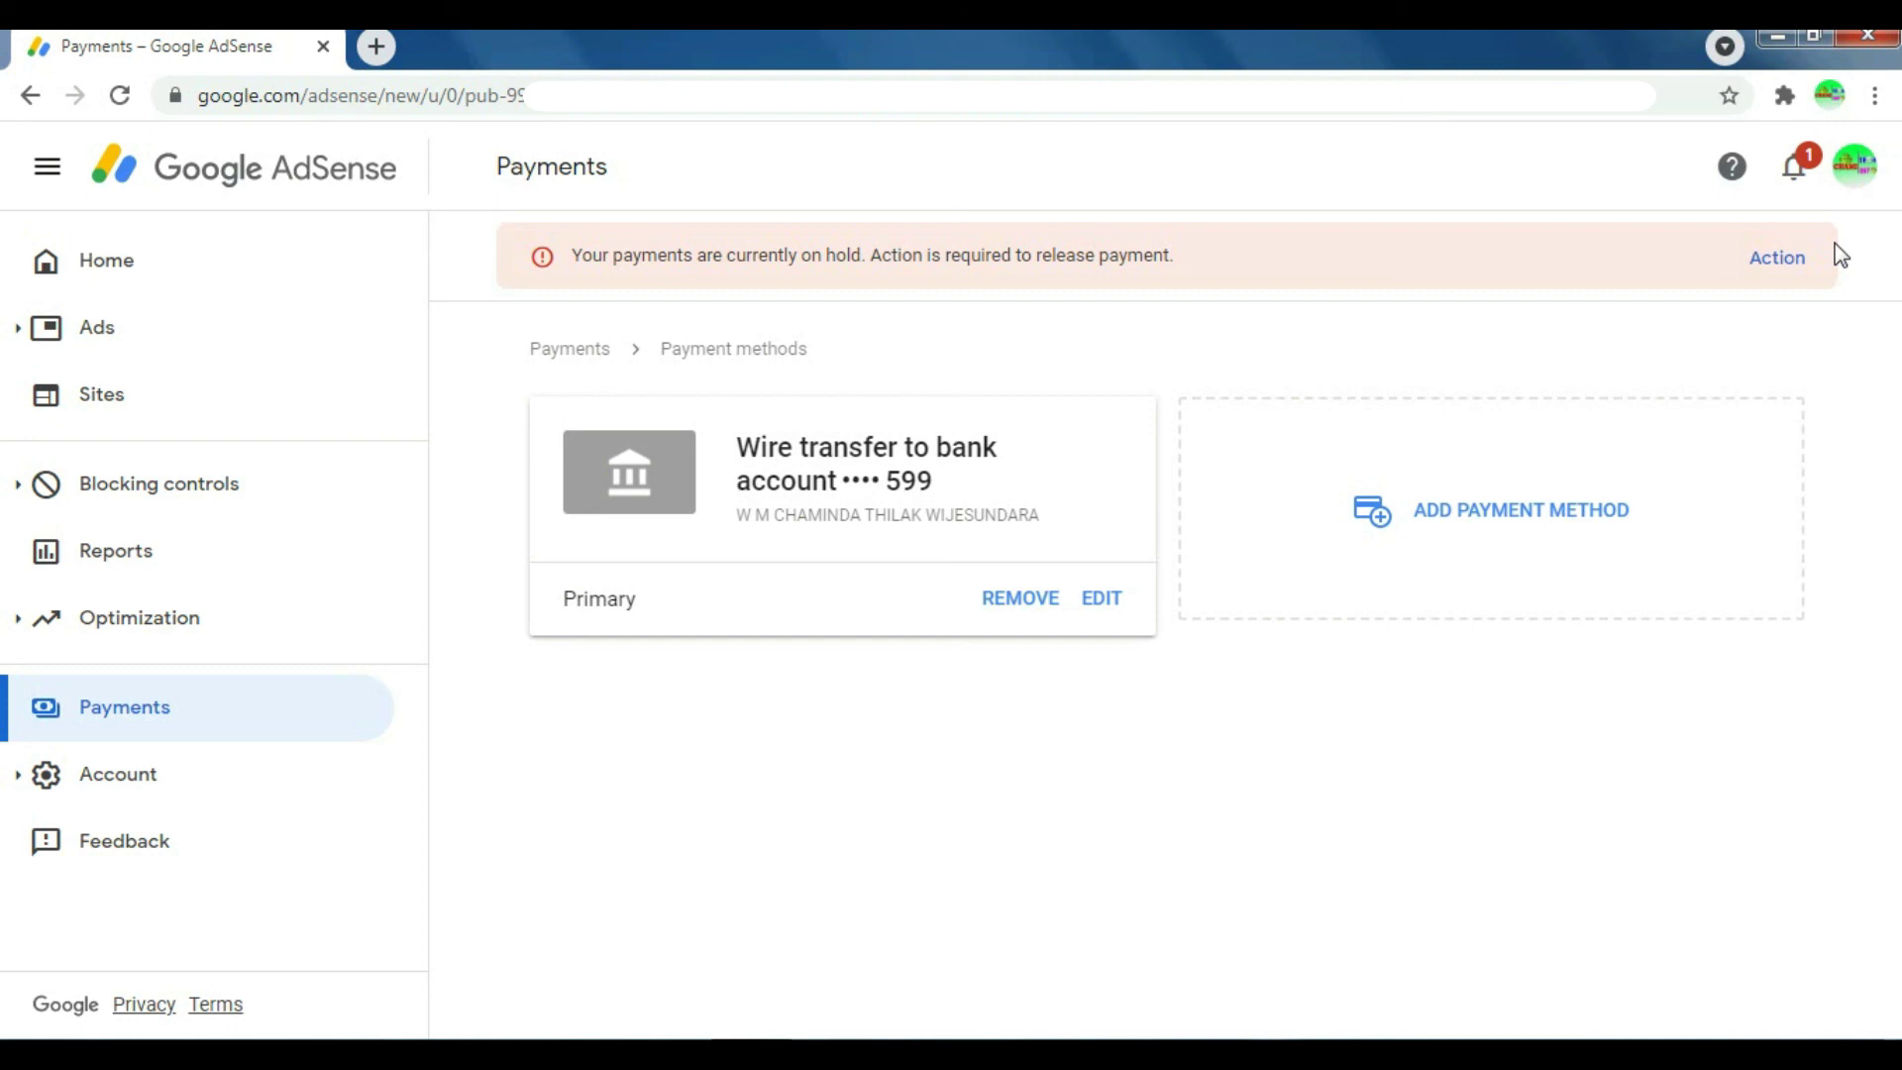
Step: Return to the Payments overview to see wire transfer listed under How you get paid
left_click(1763, 270)
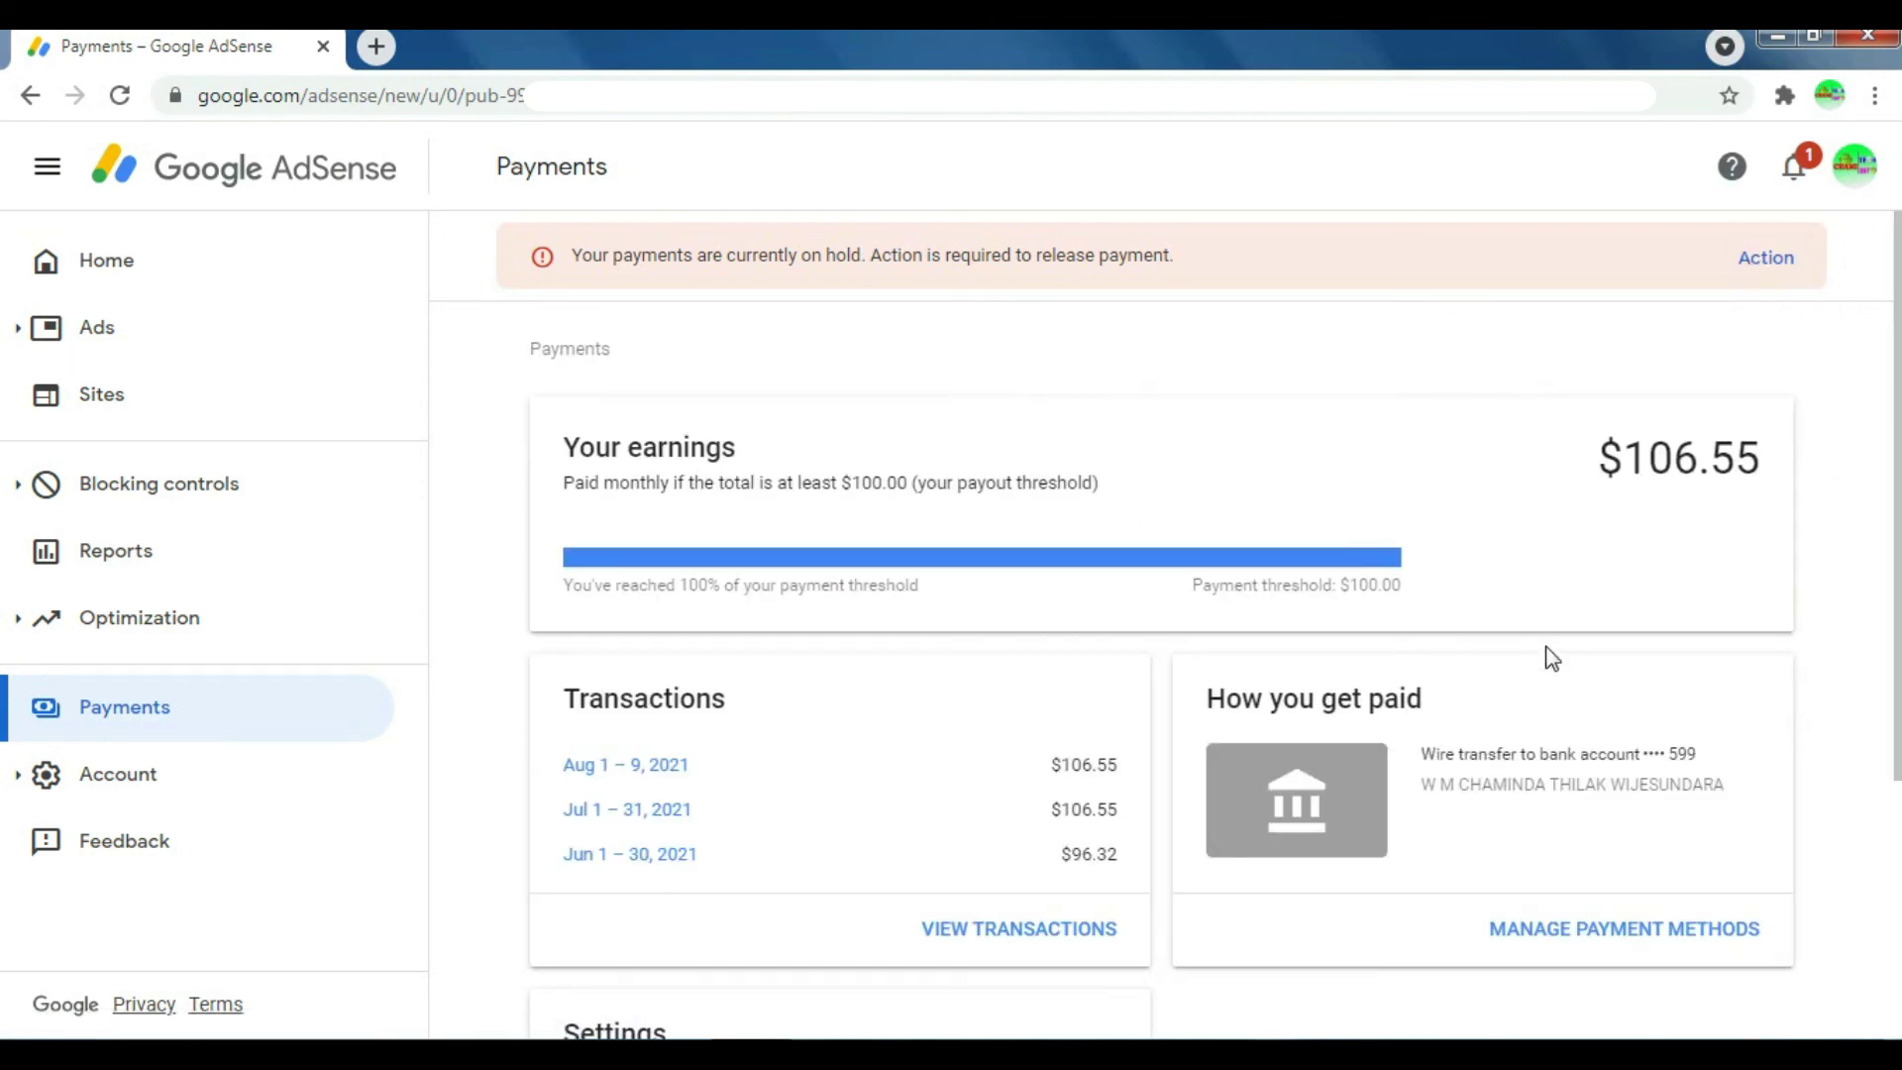
scroll(1549, 658, "down", 3)
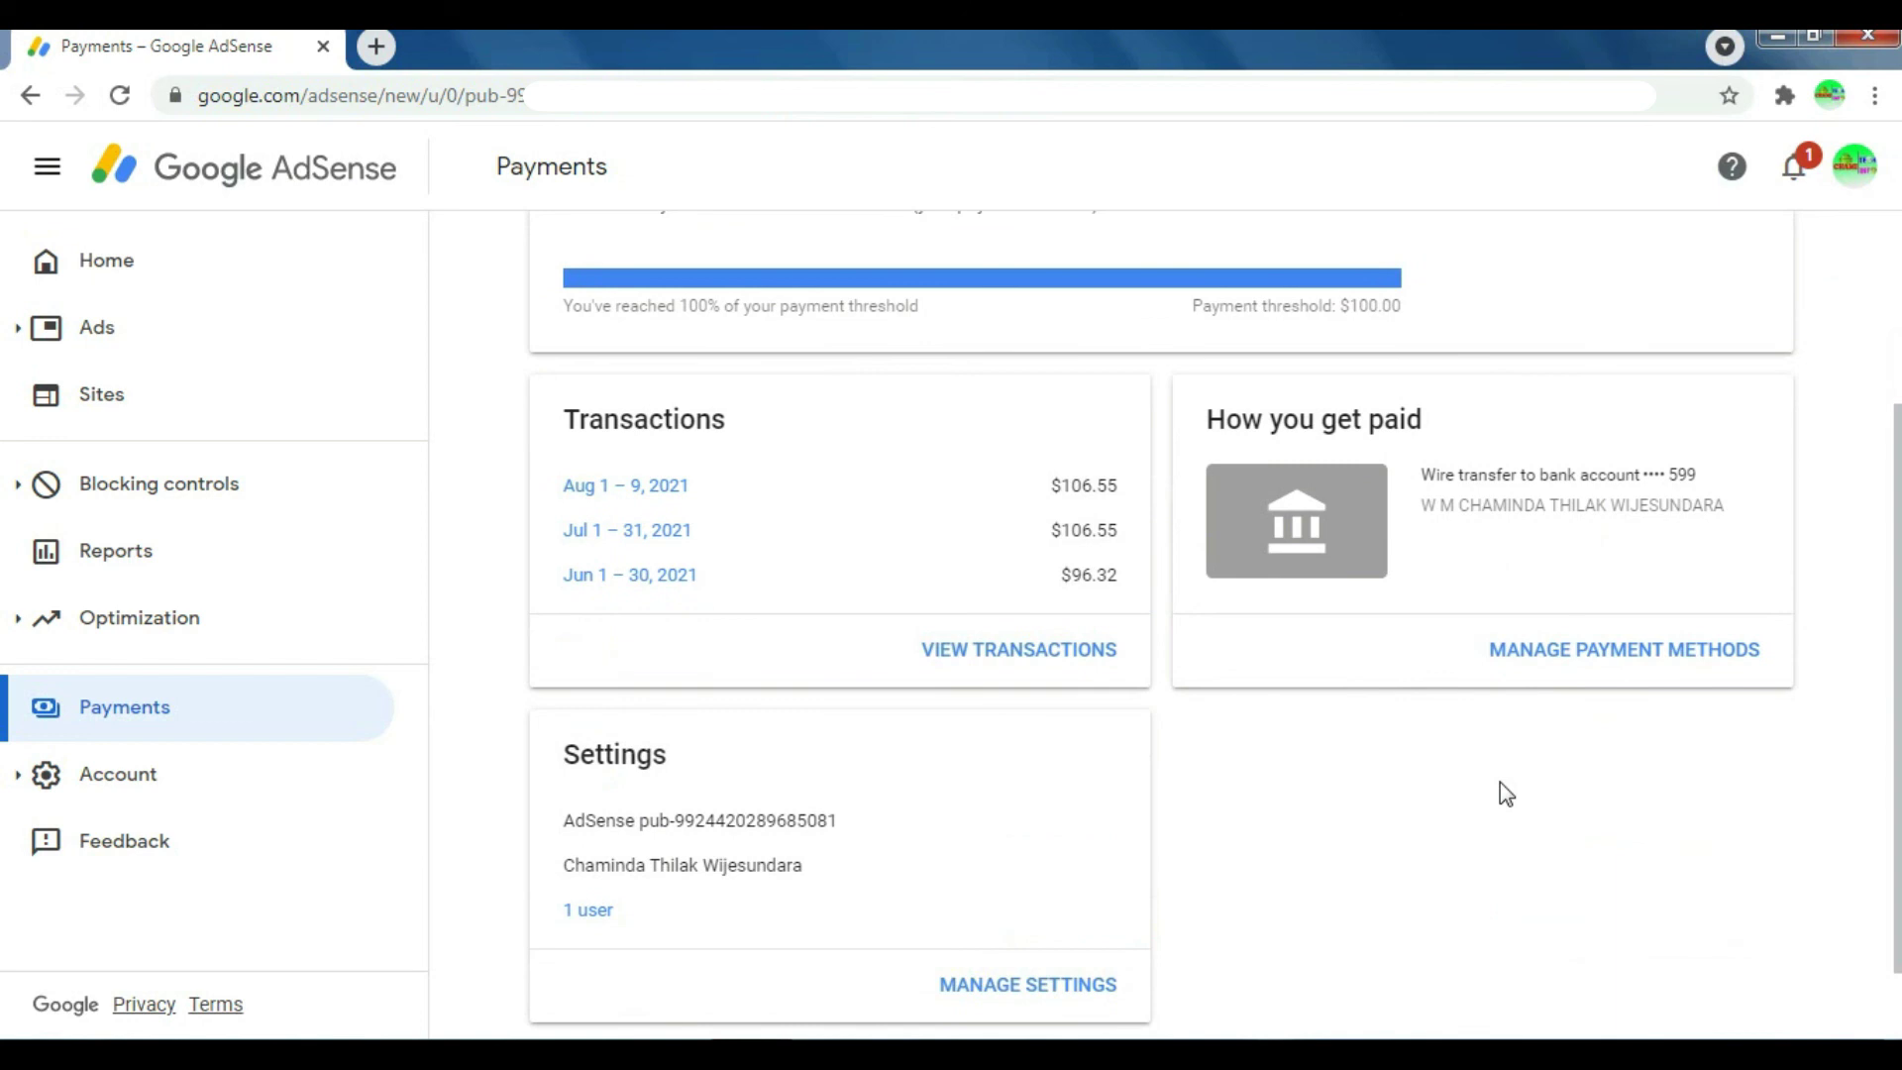